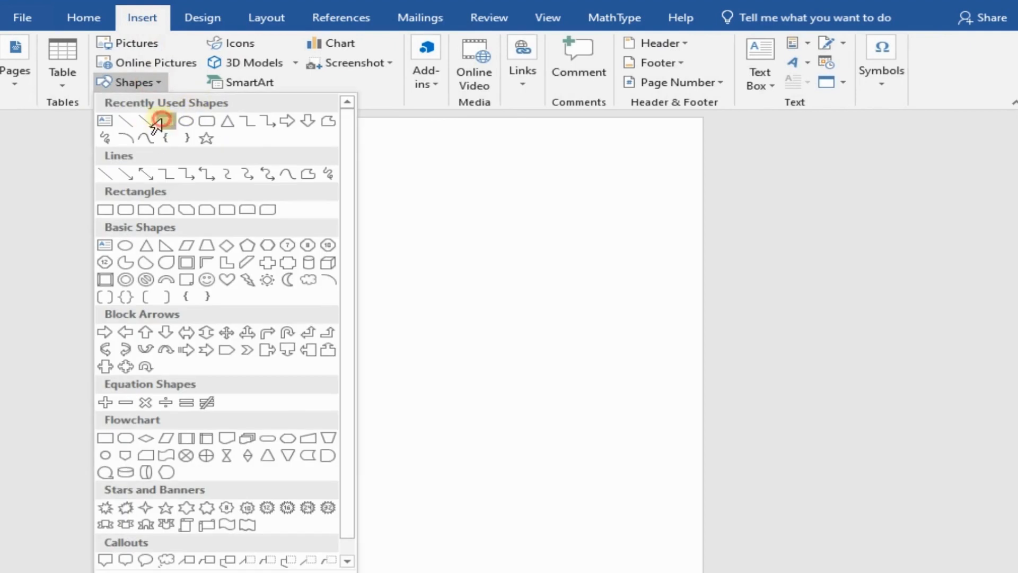
# Step: Draw a rectangle about 3" wide and 11.1" tall along the page's left edge, starting at its upper corner
pyautogui.click(151, 120)
pyautogui.moveTo(303, 121); pyautogui.dragTo(452, 533)
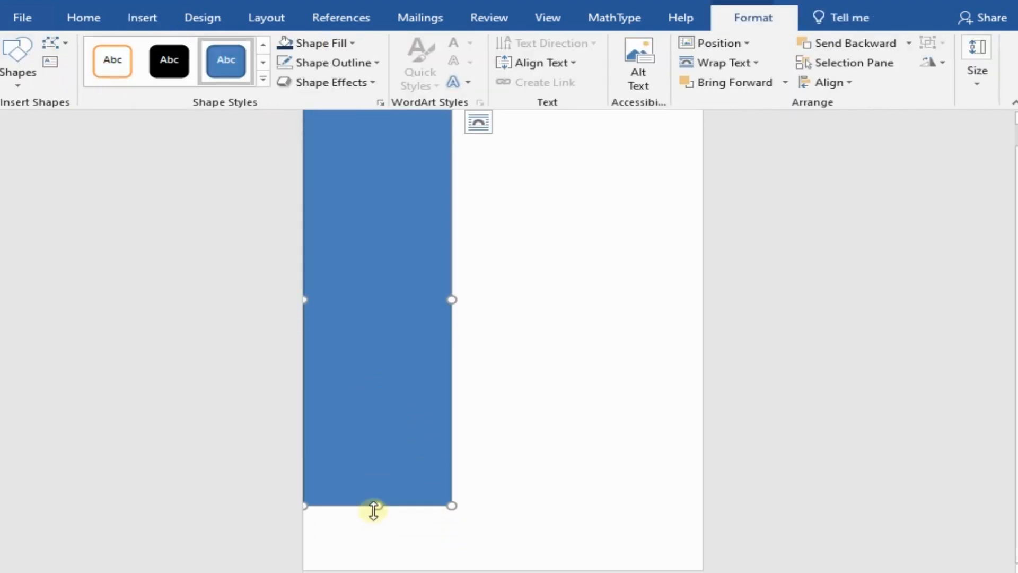
pyautogui.moveTo(373, 509); pyautogui.dragTo(376, 546)
# Step: Set the sidebar rectangle's height to 11.7" and its width to 3.1"
pyautogui.click(977, 52)
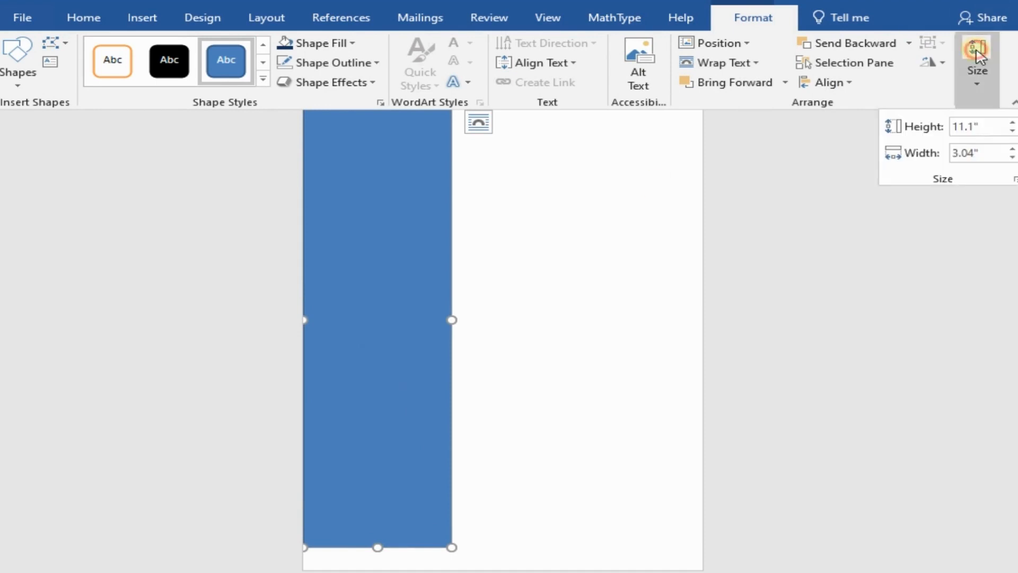
pyautogui.click(1012, 125)
pyautogui.click(1012, 125)
pyautogui.click(360, 316)
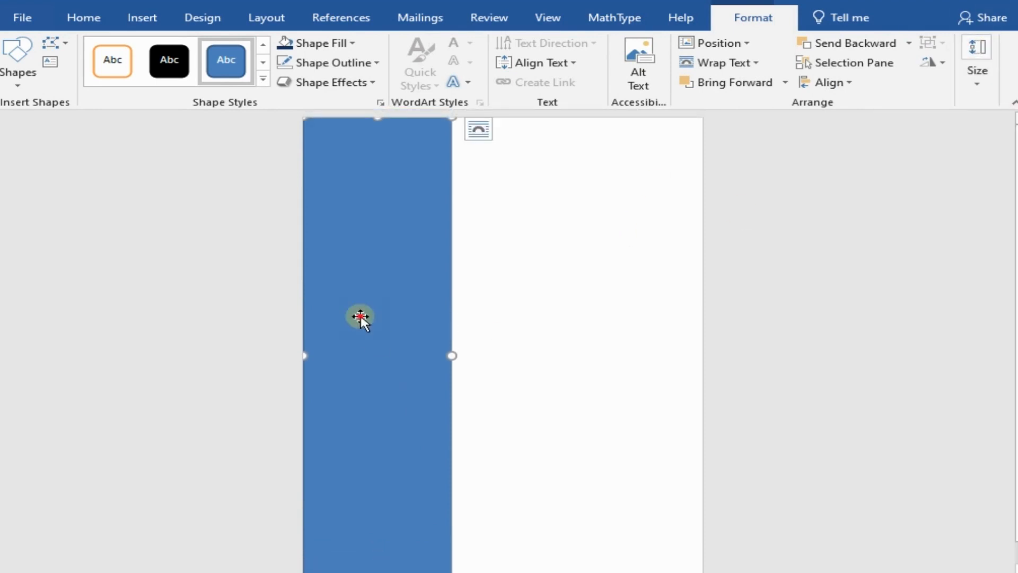
pyautogui.click(977, 59)
pyautogui.click(1011, 148)
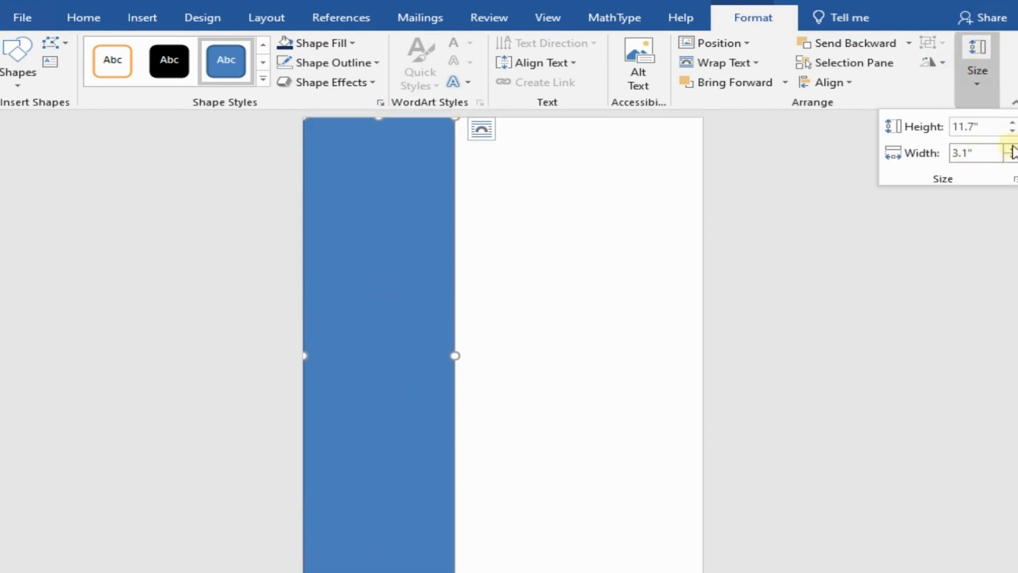
pyautogui.click(418, 301)
# Step: Remove the sidebar rectangle's outline and fill it with dark blue
pyautogui.rightClick(388, 260)
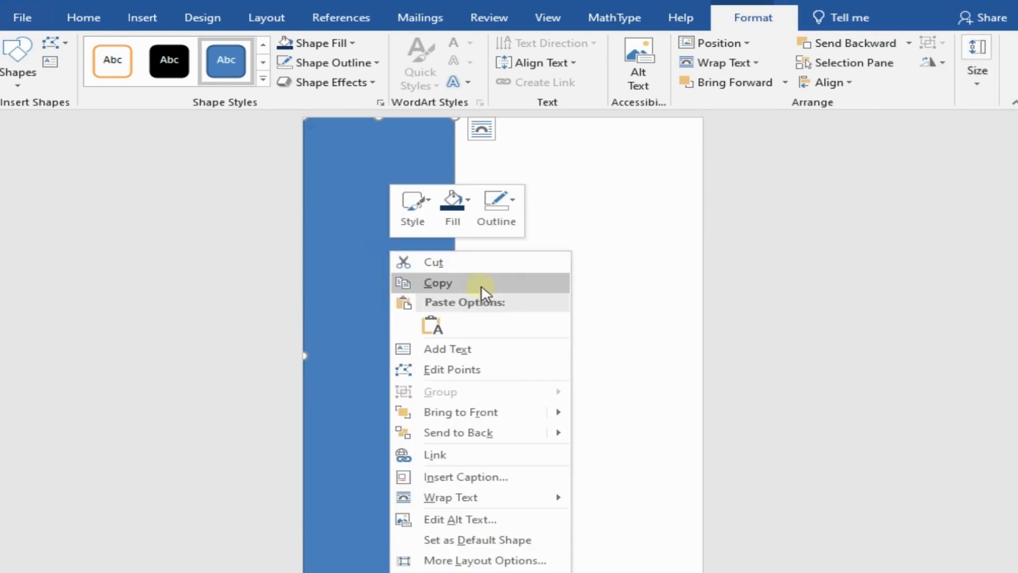
pyautogui.click(496, 212)
pyautogui.click(546, 375)
pyautogui.click(452, 208)
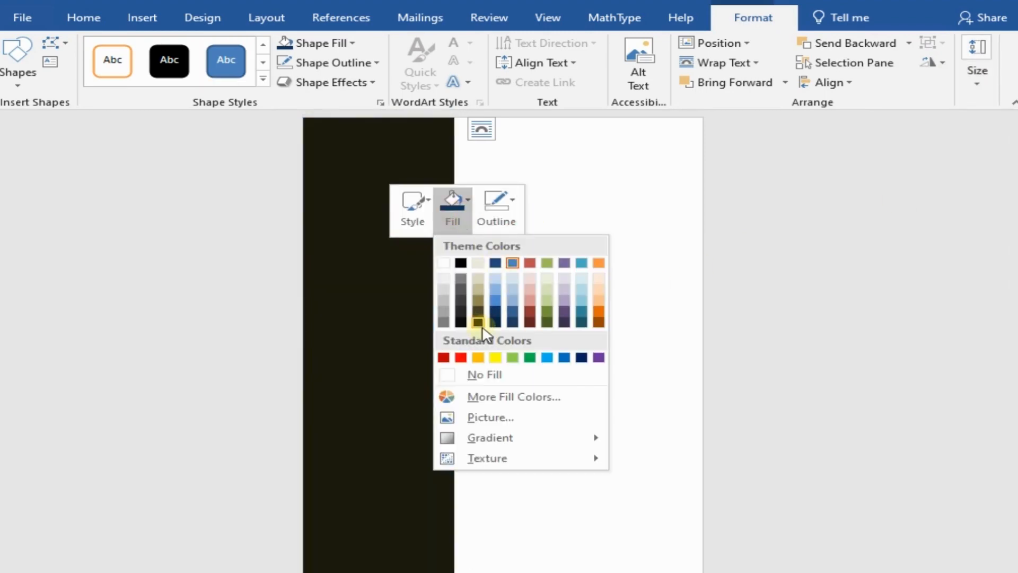
pyautogui.click(495, 312)
pyautogui.click(567, 336)
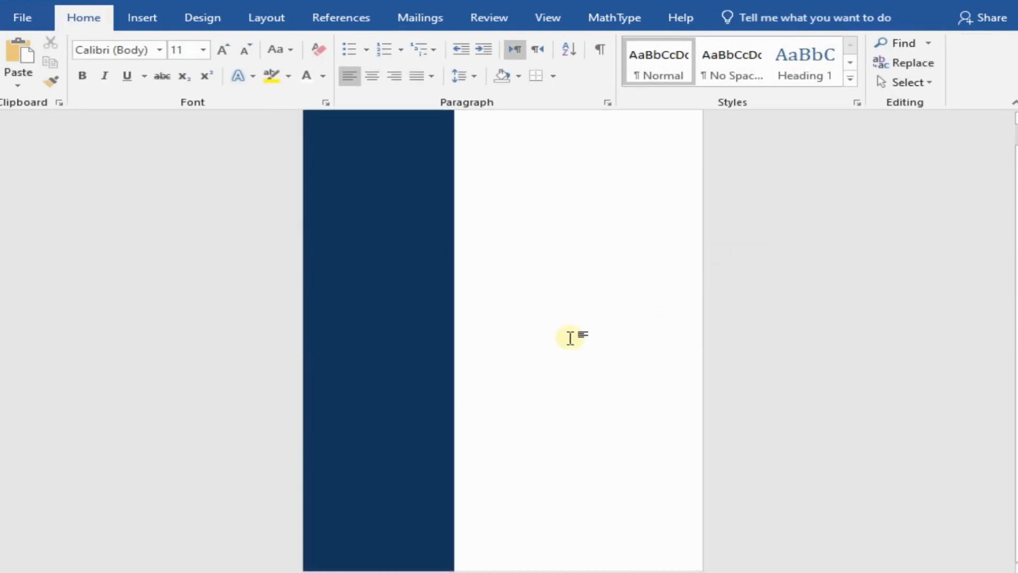
# Step: Draw an oval about 2.44" by 2.44" on the blue sidebar and move it near the sidebar's upper end
pyautogui.click(143, 19)
pyautogui.click(134, 83)
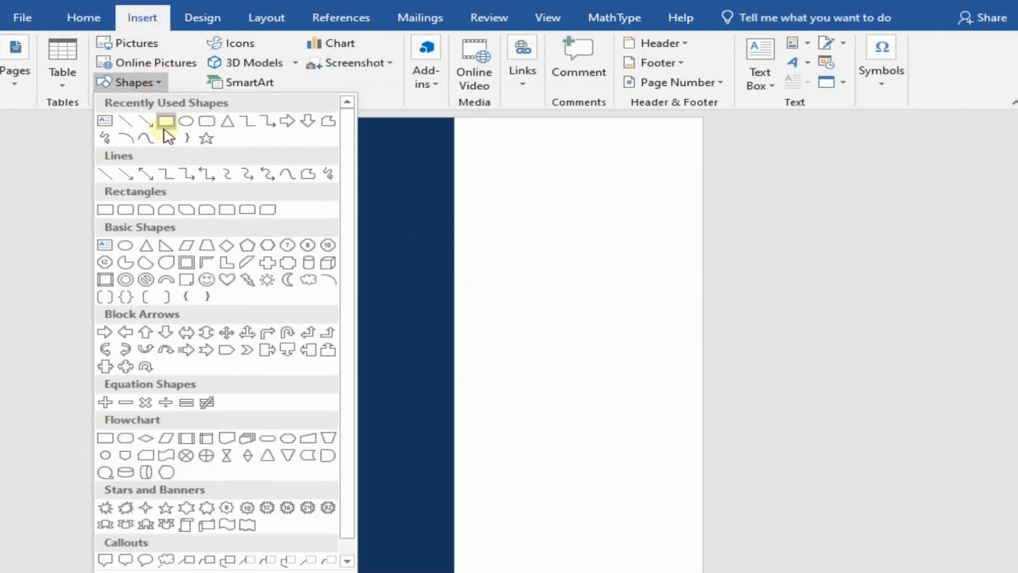
pyautogui.click(186, 121)
pyautogui.moveTo(314, 175); pyautogui.dragTo(436, 273)
pyautogui.moveTo(386, 241); pyautogui.dragTo(389, 219)
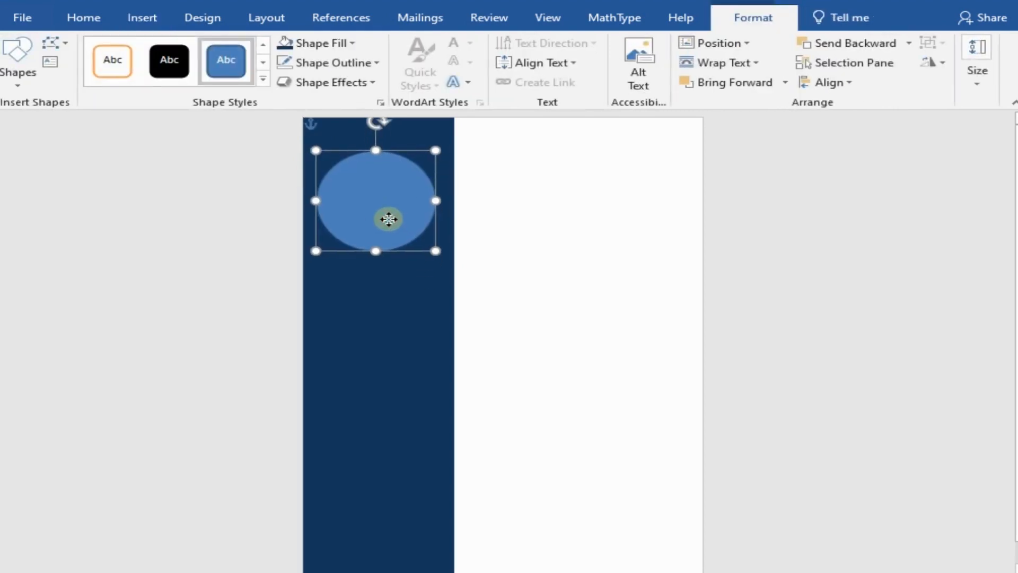
# Step: Remove the oval's outline and fill it with the picture bfc4248c-adac-4b2c-9629-682f0627ef45 from the Downloads folder
pyautogui.rightClick(389, 218)
pyautogui.click(492, 163)
pyautogui.click(509, 329)
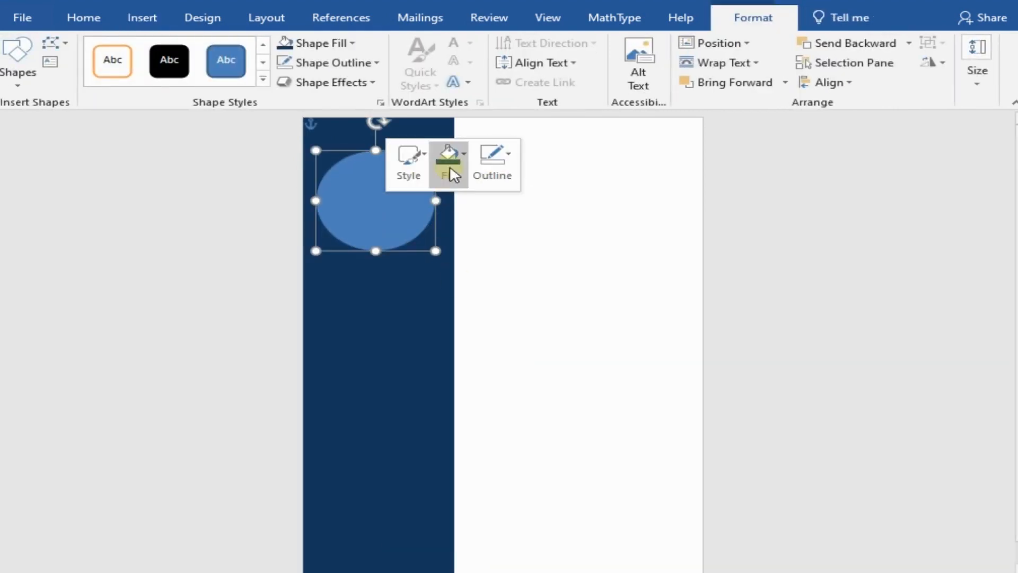
pyautogui.click(450, 172)
pyautogui.click(472, 370)
pyautogui.click(346, 264)
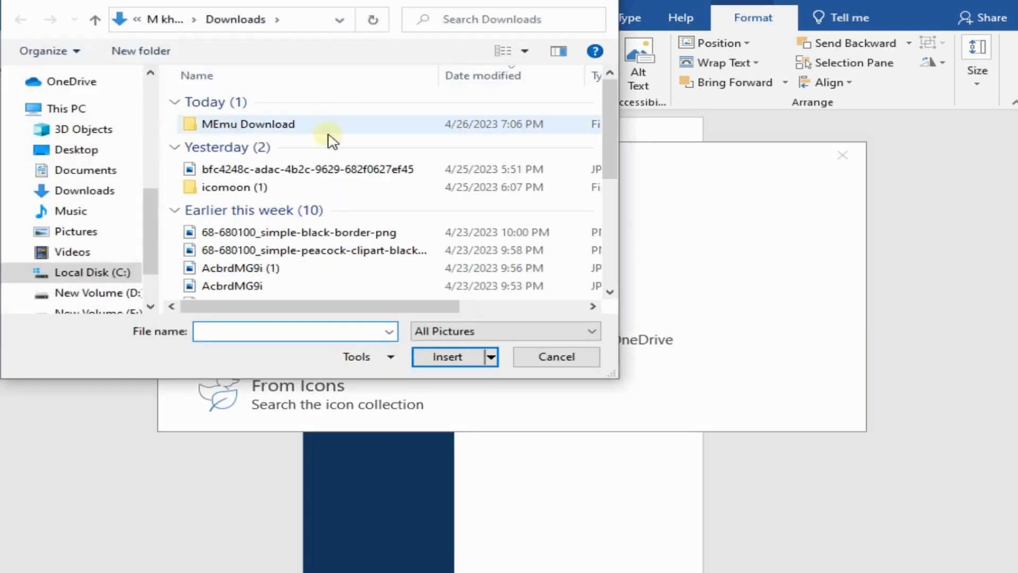
pyautogui.click(295, 169)
pyautogui.click(450, 356)
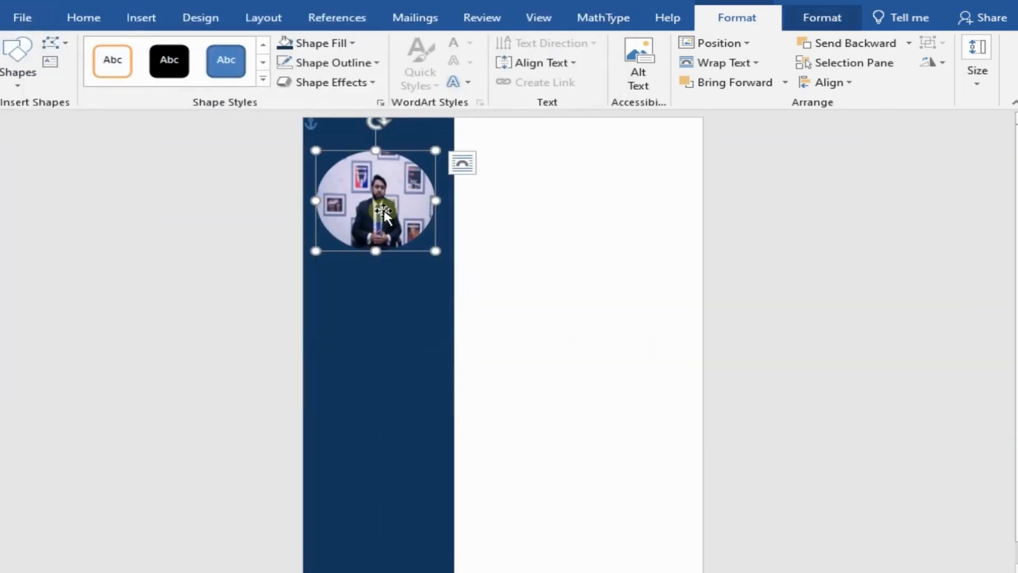
# Step: Crop the oval photo closer around the person, to about 2.08" high and 1.83" wide
pyautogui.click(802, 20)
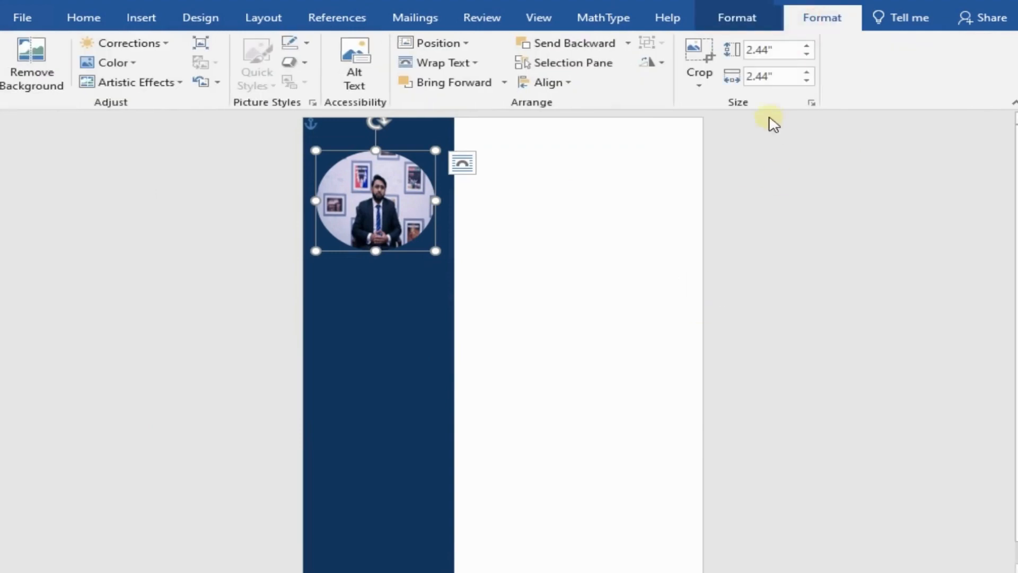
pyautogui.click(700, 80)
pyautogui.click(721, 111)
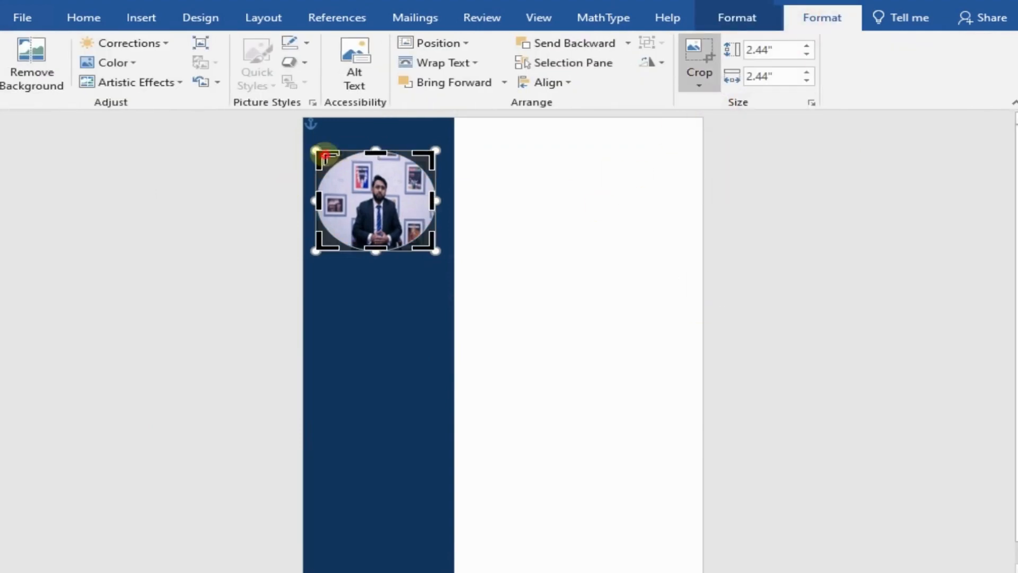
pyautogui.moveTo(325, 155); pyautogui.dragTo(336, 164)
pyautogui.moveTo(432, 247)
pyautogui.mouseDown()
pyautogui.moveTo(428, 237)
pyautogui.moveTo(424, 249)
pyautogui.mouseUp()
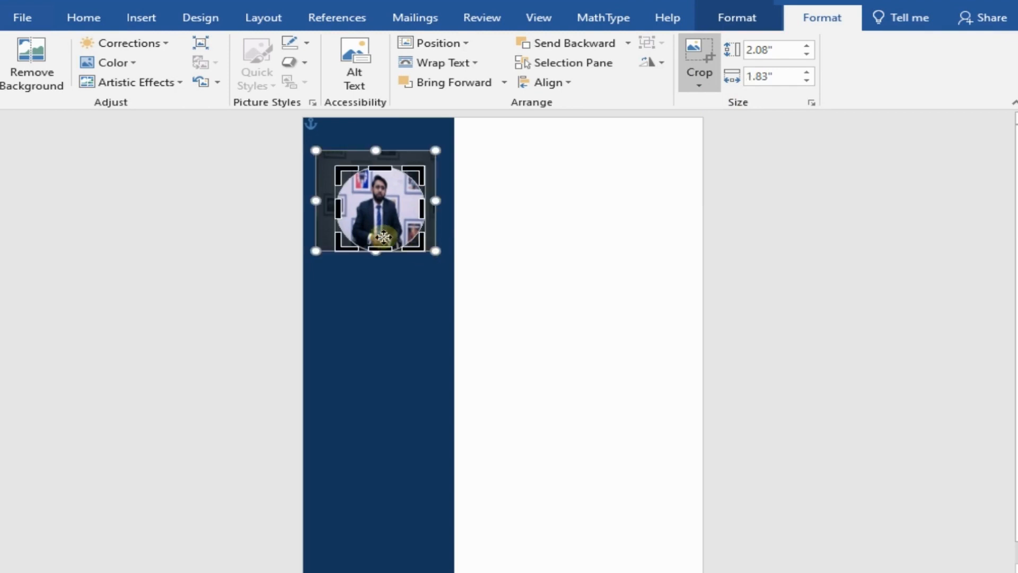
pyautogui.click(533, 227)
# Step: Open the picture correction options for the cropped photo
pyautogui.click(388, 207)
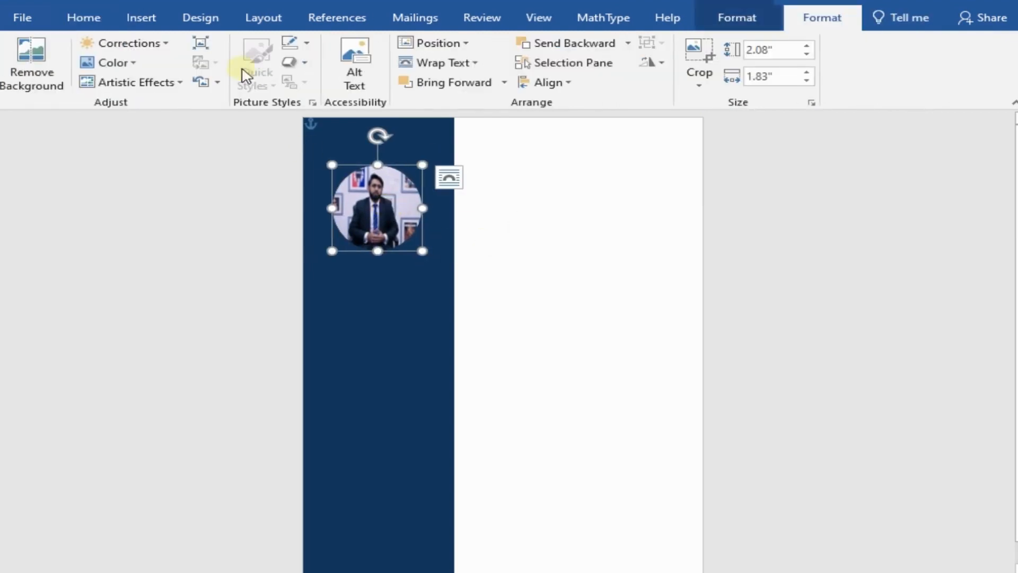
pyautogui.click(162, 43)
pyautogui.click(167, 348)
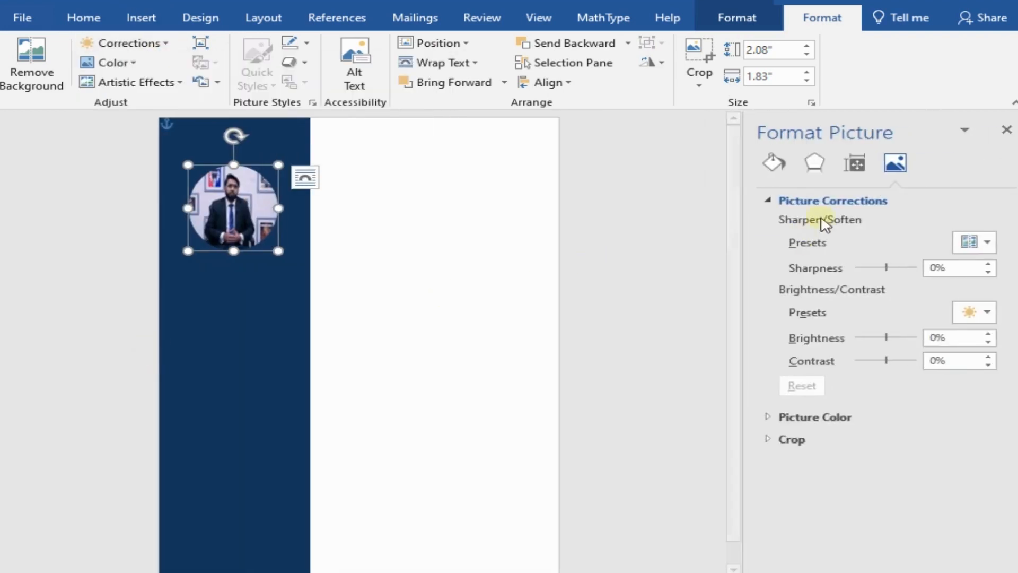
pyautogui.click(854, 163)
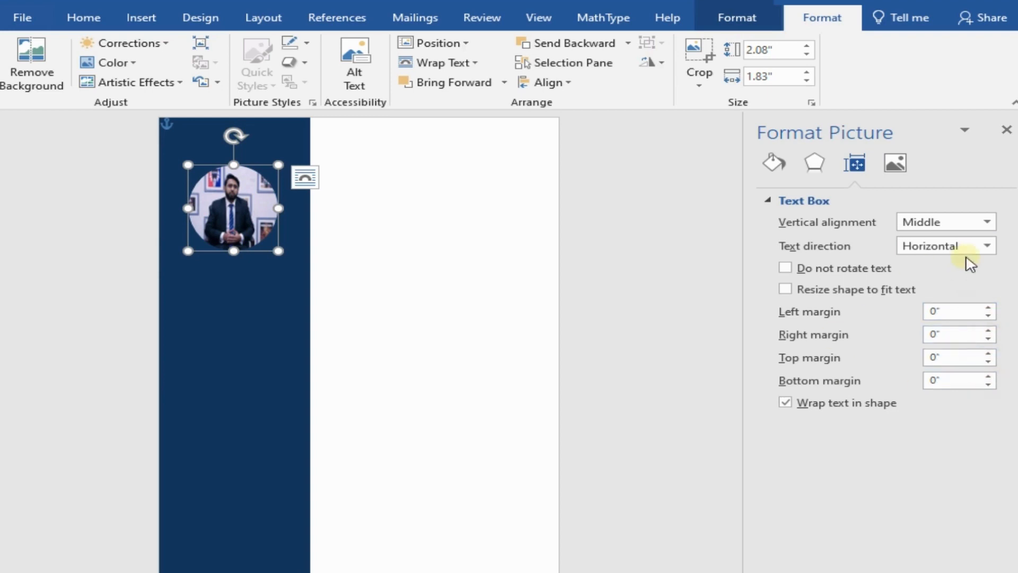
pyautogui.click(817, 165)
pyautogui.click(781, 176)
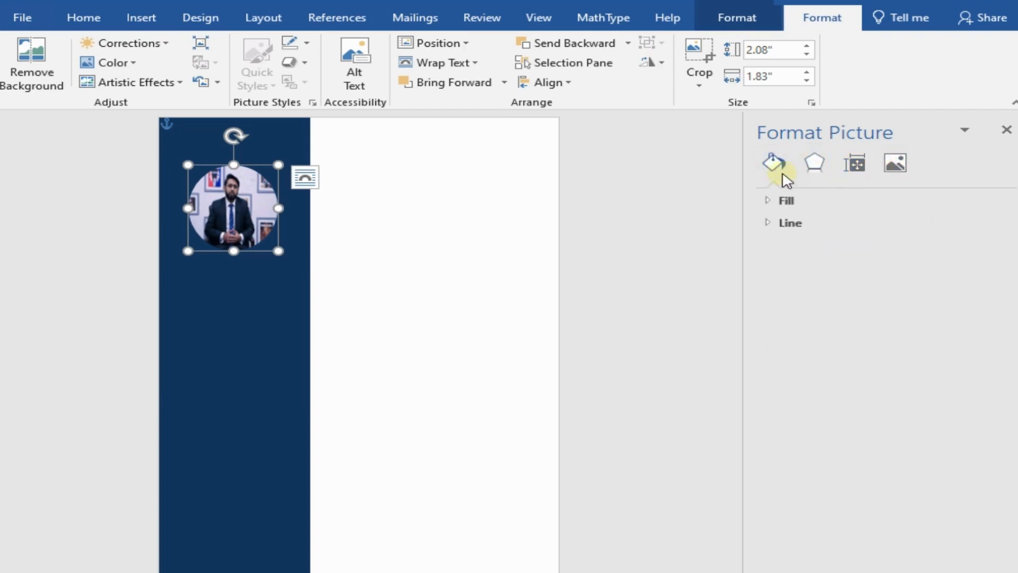
pyautogui.click(854, 165)
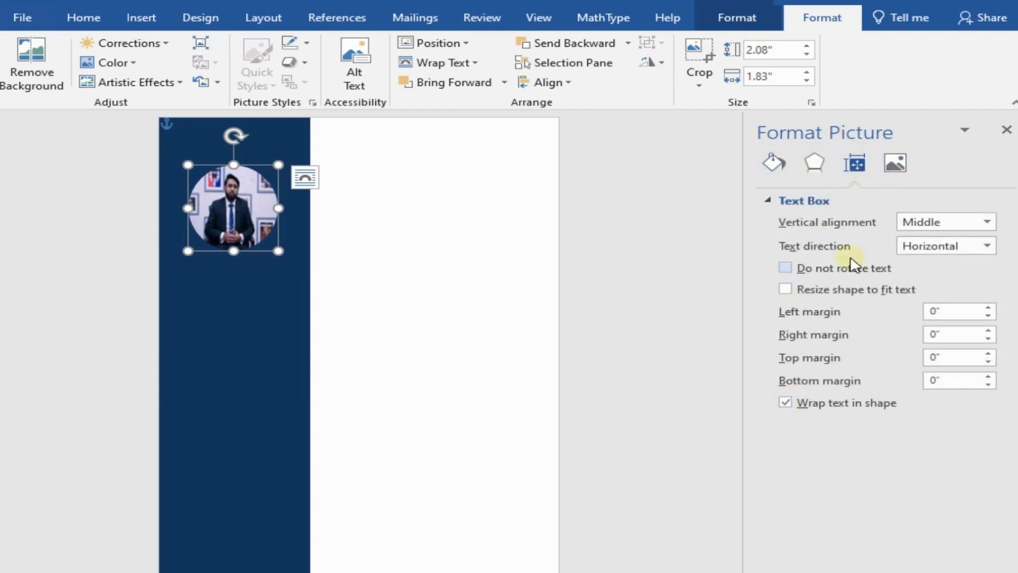
pyautogui.click(895, 163)
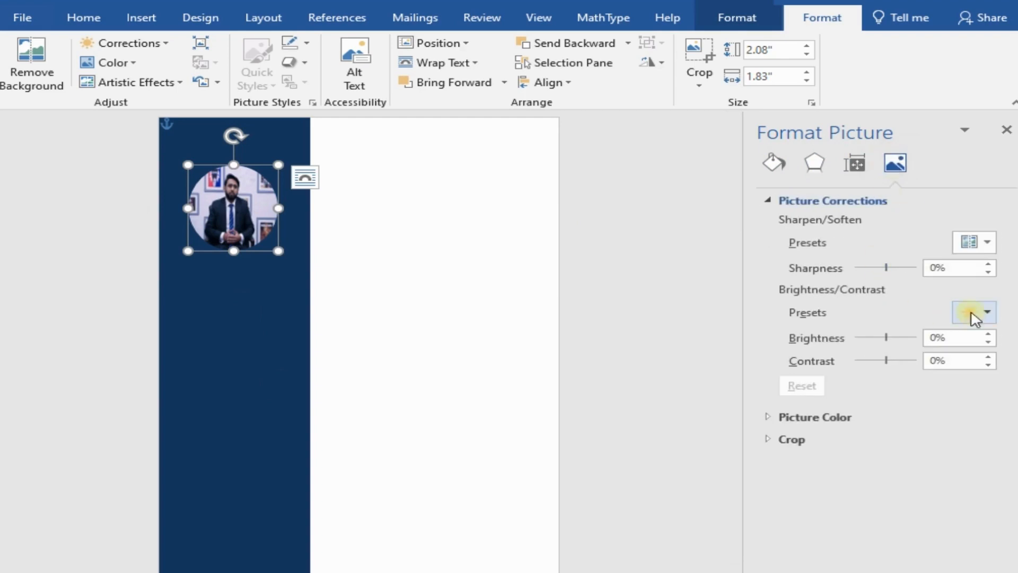
# Step: Set the photo's brightness to 10%, contrast to 10% and sharpness to -3%, and close the formatting options
pyautogui.click(987, 334)
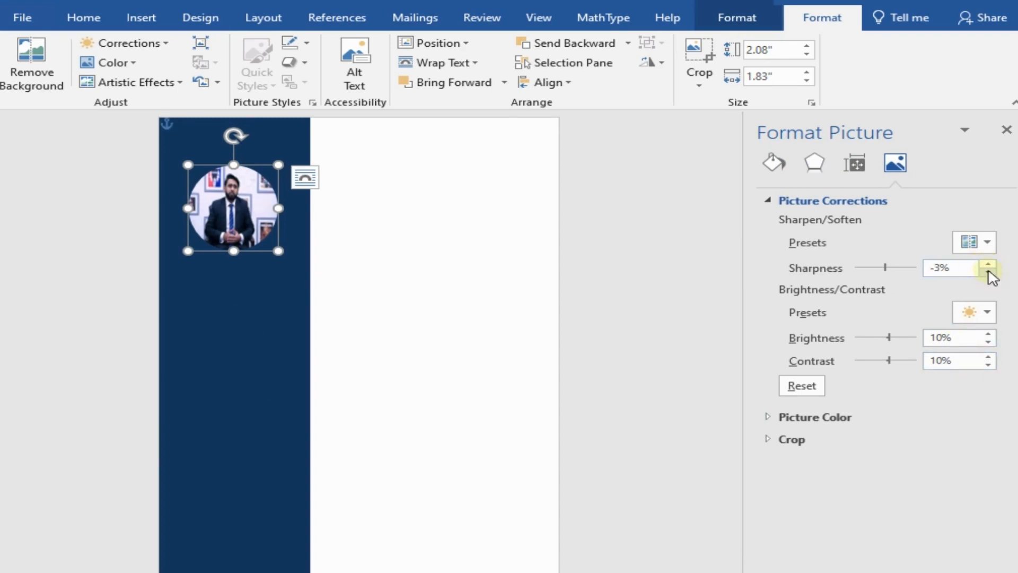
pyautogui.click(1006, 130)
pyautogui.click(511, 392)
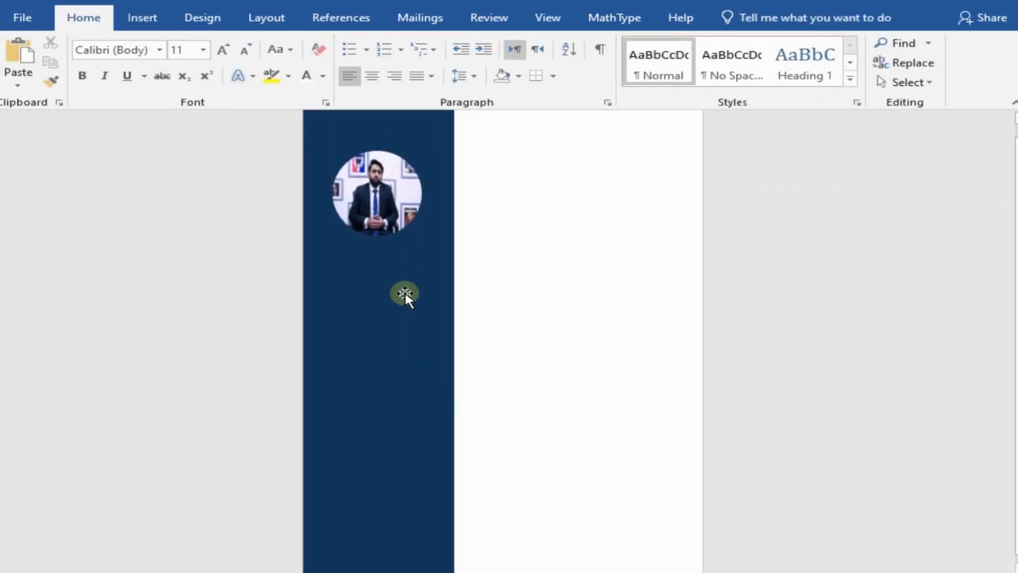
pyautogui.click(397, 215)
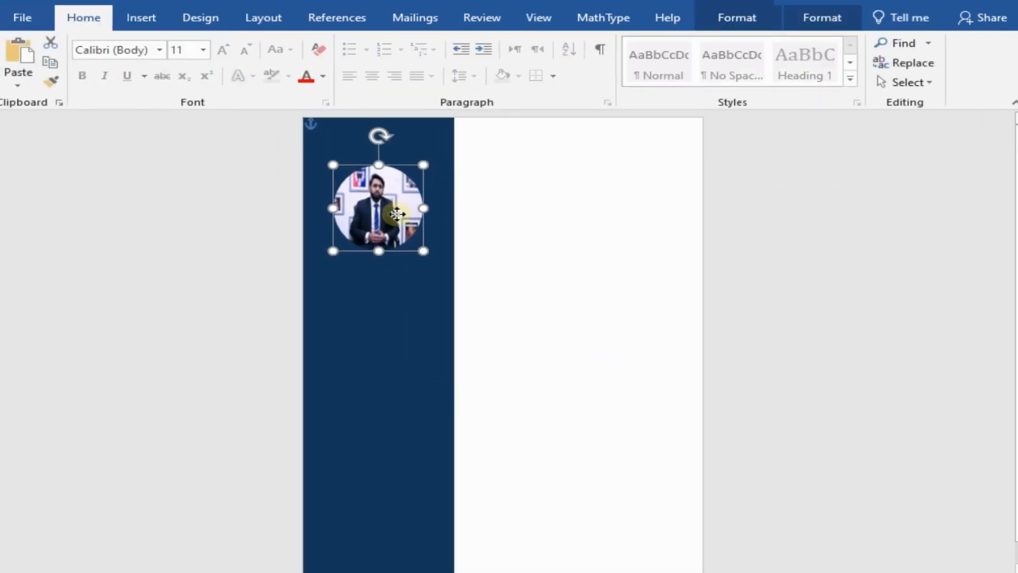
pyautogui.click(402, 315)
pyautogui.click(486, 346)
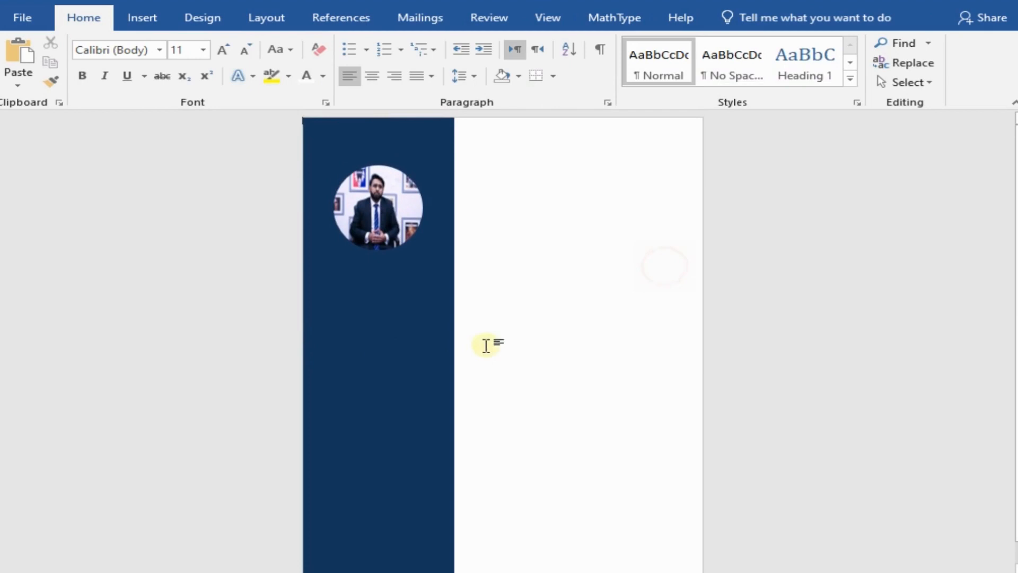
# Step: Draw a text box across the sidebar below the photo and enter the person's full name in centred bold Cambria, size 22
pyautogui.click(146, 17)
pyautogui.click(759, 63)
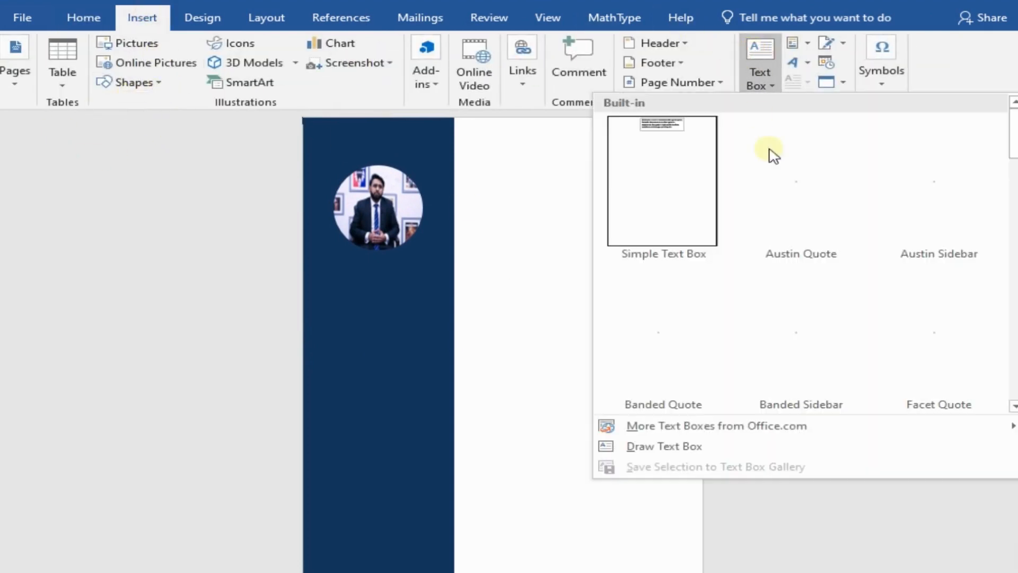
pyautogui.click(673, 445)
pyautogui.moveTo(306, 259); pyautogui.dragTo(450, 330)
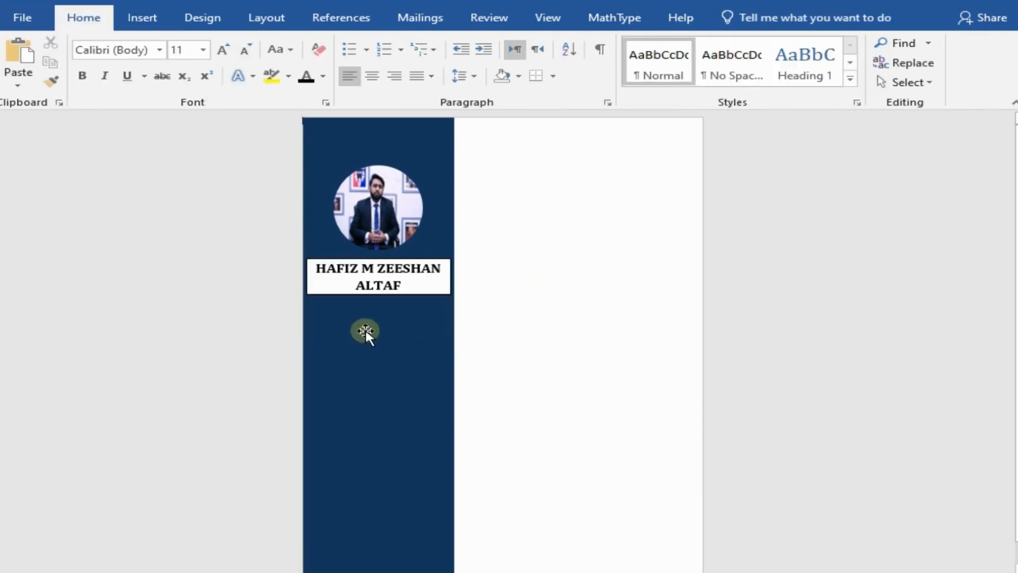
# Step: Give the name text box no fill and no outline
pyautogui.click(374, 285)
pyautogui.rightClick(411, 262)
pyautogui.click(473, 205)
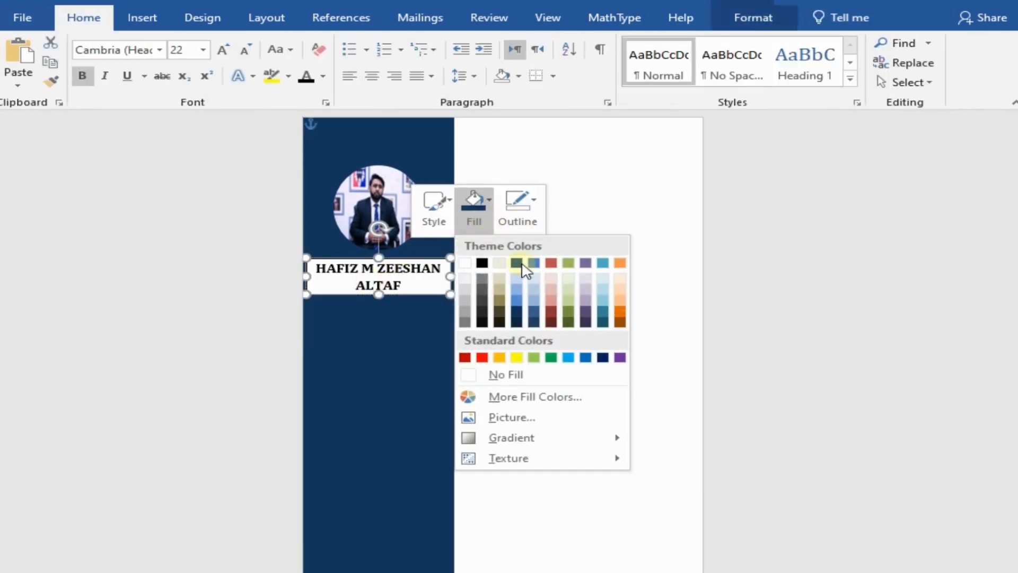
pyautogui.click(472, 375)
pyautogui.click(517, 201)
pyautogui.click(576, 378)
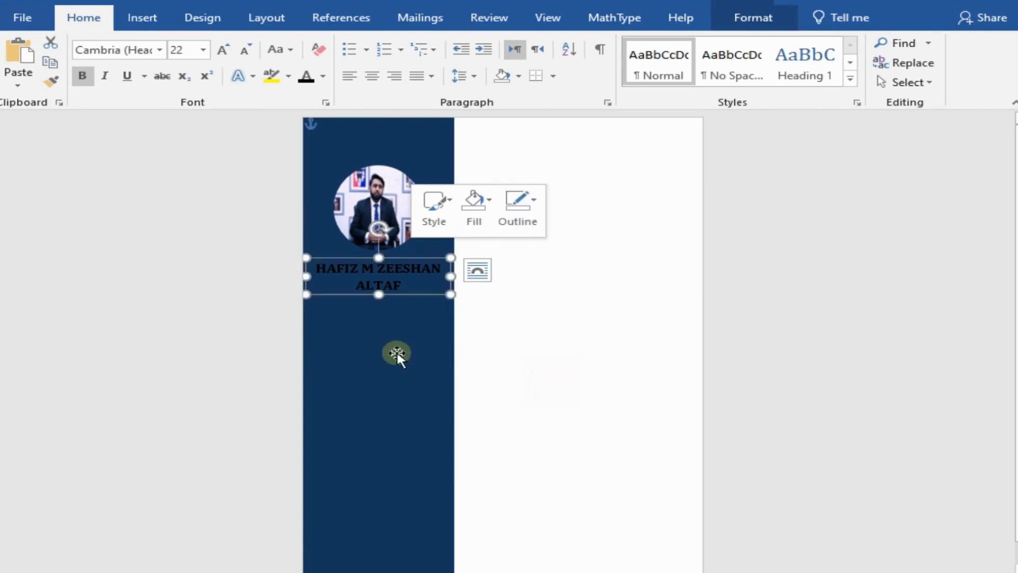
pyautogui.click(398, 356)
# Step: Change the font colour of the full name to white
pyautogui.click(318, 264)
pyautogui.moveTo(318, 263); pyautogui.dragTo(392, 283)
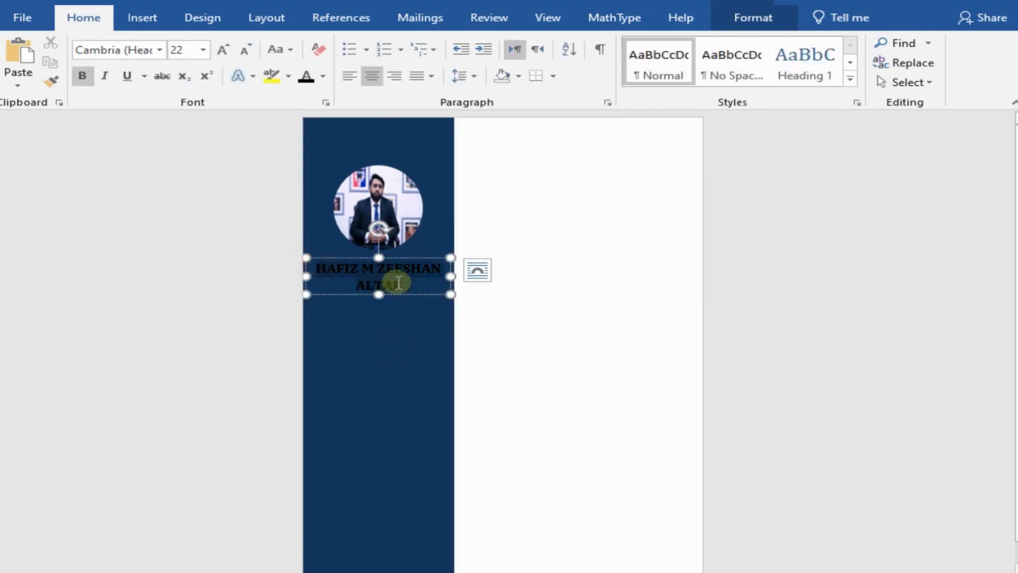
pyautogui.click(323, 76)
pyautogui.click(310, 134)
pyautogui.click(382, 324)
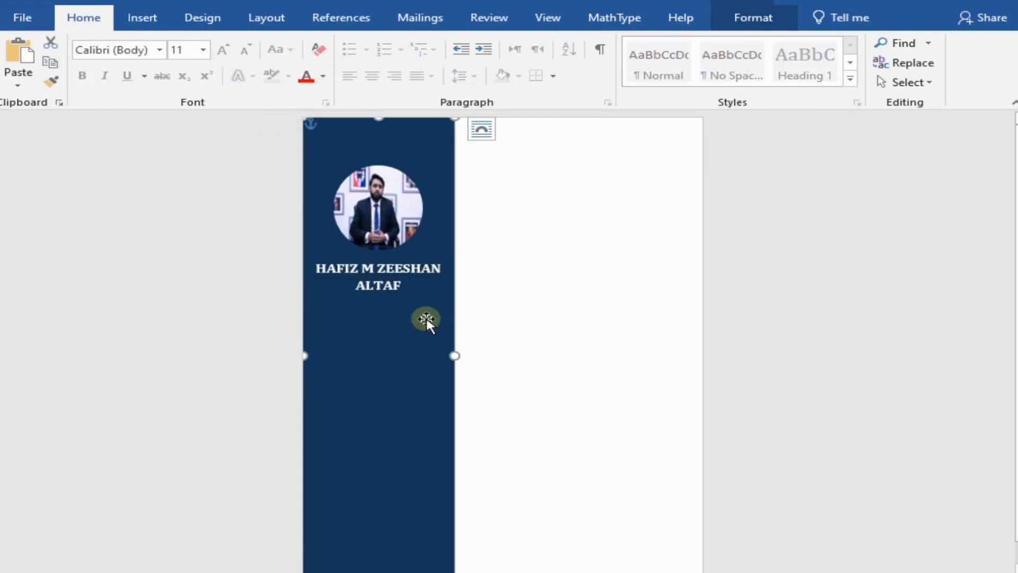
pyautogui.click(493, 286)
# Step: Draw a text box on the sidebar below the name and enter "Chemistry Lecturer" in it
pyautogui.click(144, 24)
pyautogui.click(759, 69)
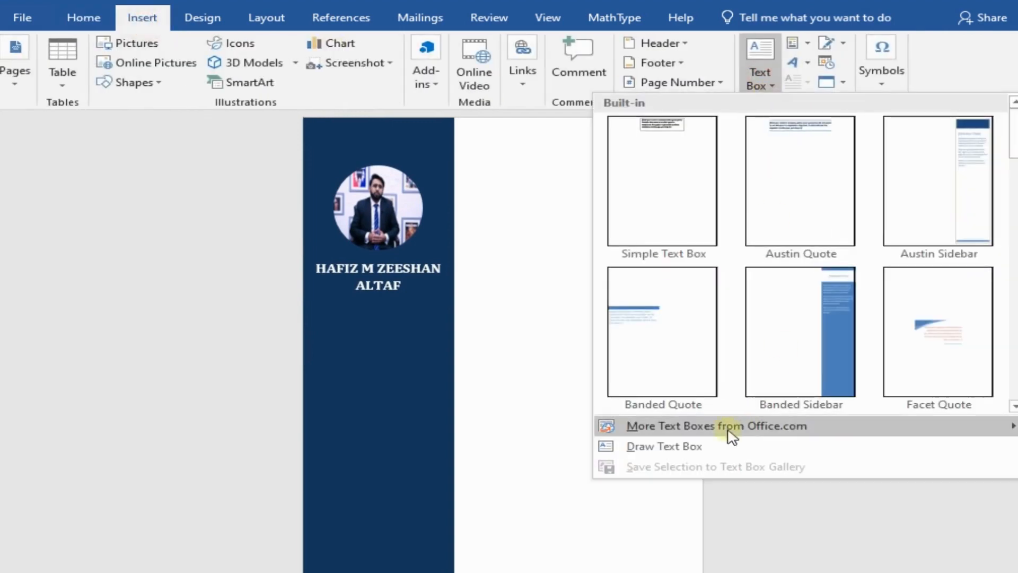
pyautogui.click(666, 445)
pyautogui.moveTo(317, 295); pyautogui.dragTo(434, 325)
pyautogui.write('d')
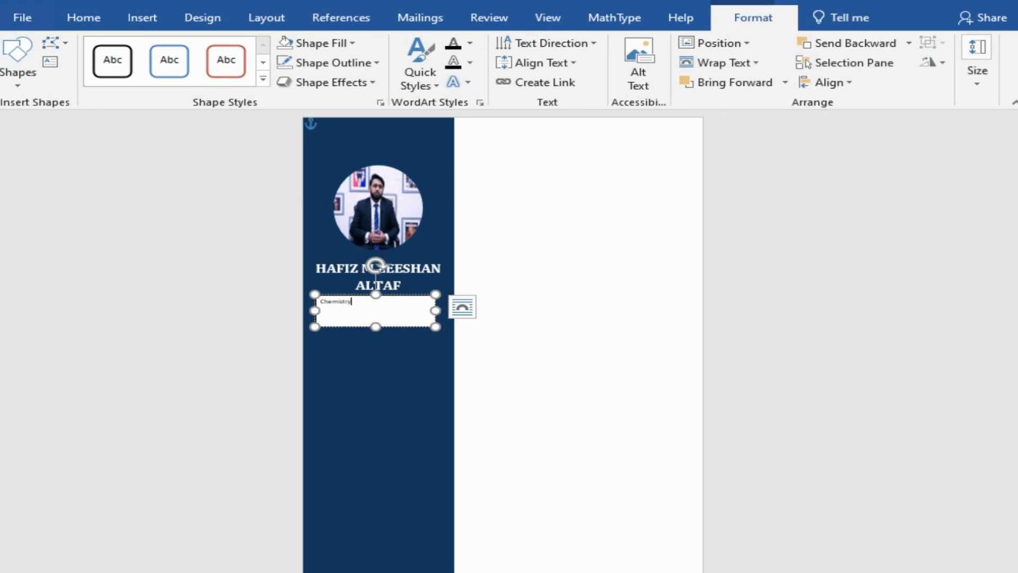
pyautogui.write('hemistry Lecturer')
# Step: Centre the "Chemistry Lecturer" text in its text box
pyautogui.moveTo(321, 302); pyautogui.dragTo(386, 301)
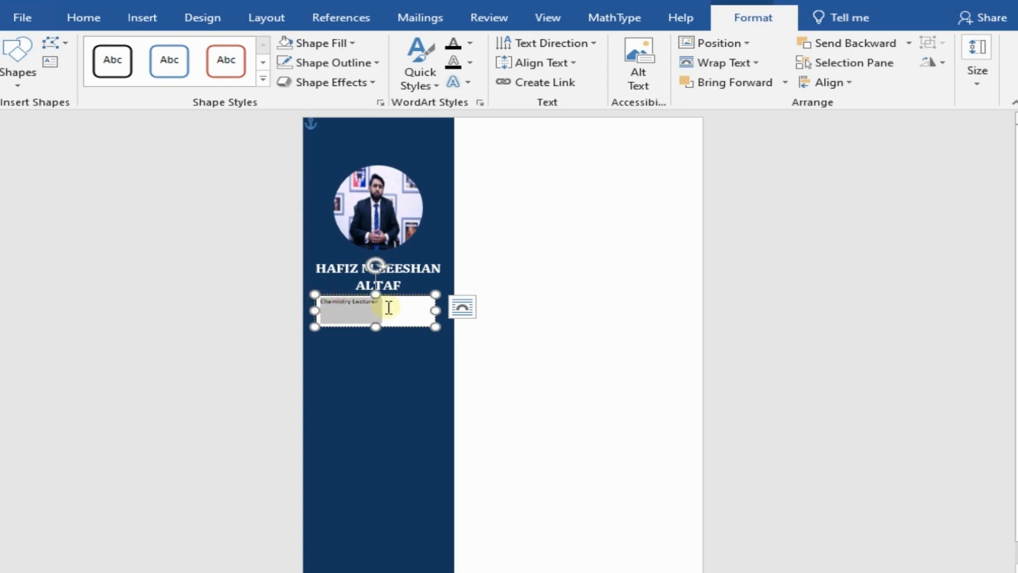
pyautogui.click(83, 18)
pyautogui.click(372, 76)
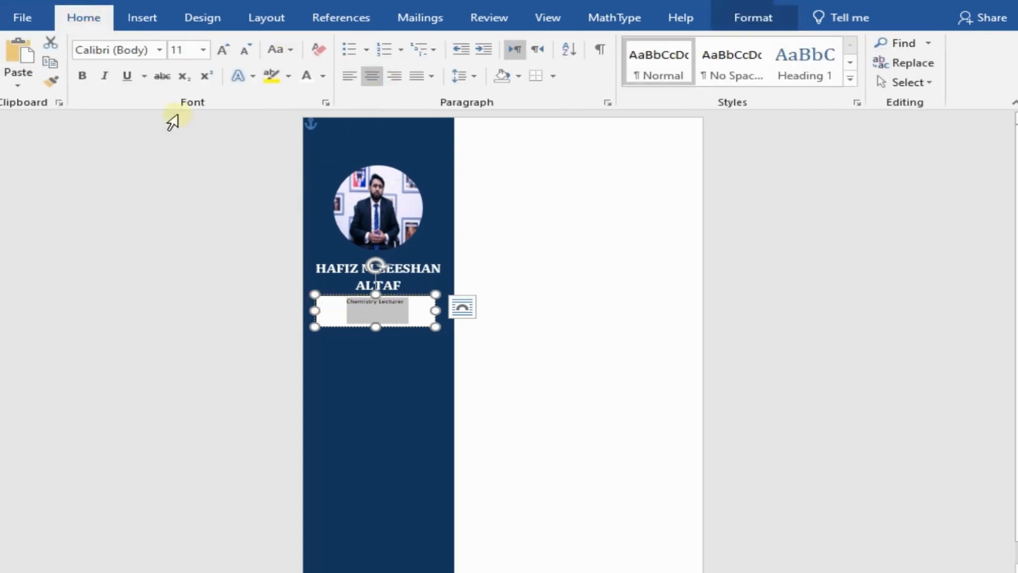
# Step: Enlarge the "Chemistry Lecturer" text in the text box below the name
pyautogui.click(675, 64)
pyautogui.click(373, 82)
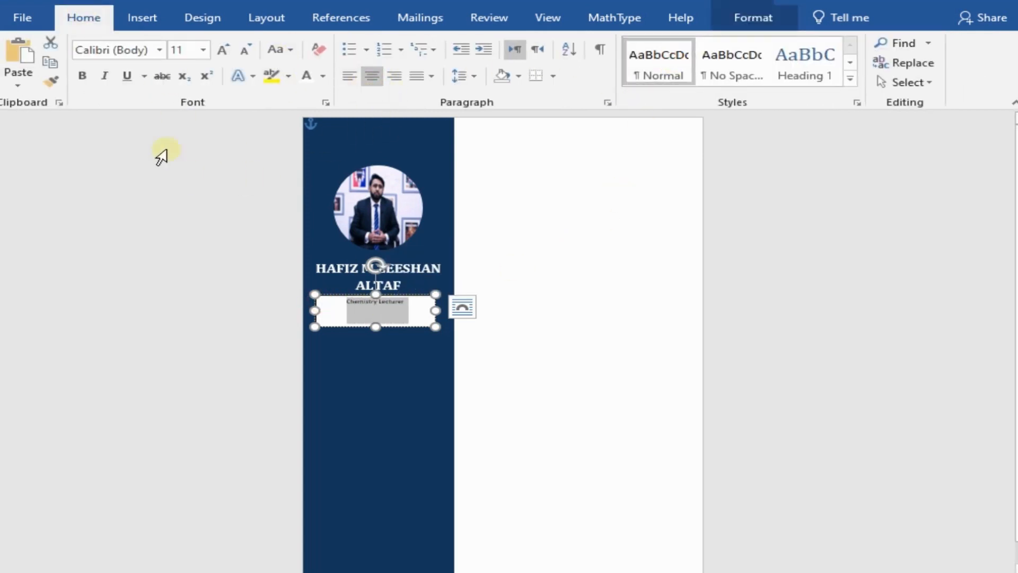
pyautogui.click(223, 50)
pyautogui.click(223, 51)
pyautogui.click(222, 50)
pyautogui.click(223, 50)
pyautogui.click(222, 51)
pyautogui.click(524, 232)
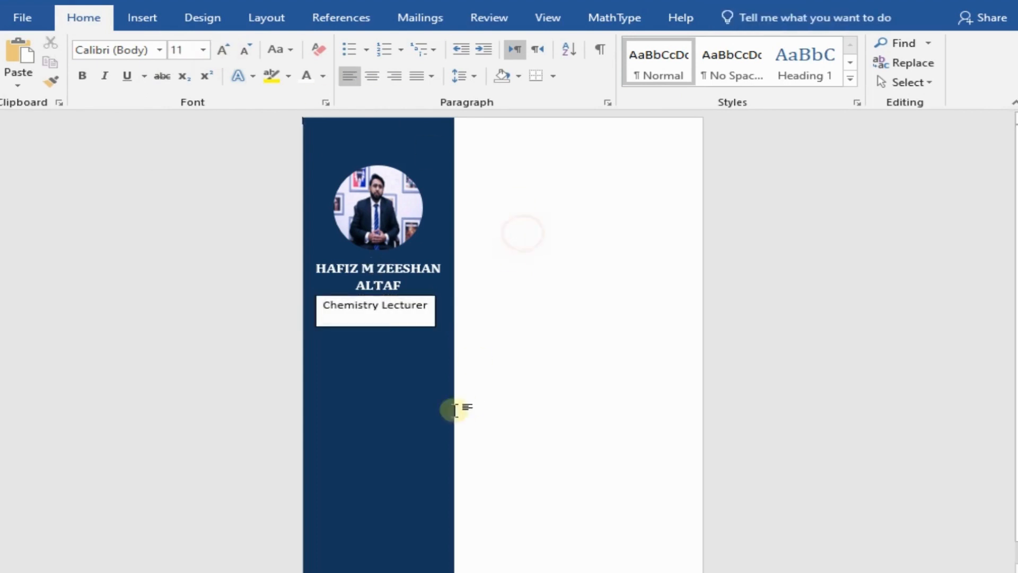
# Step: Reduce the height of the "Chemistry Lecturer" text box and set its text size to 18
pyautogui.click(382, 317)
pyautogui.moveTo(376, 326); pyautogui.dragTo(435, 304)
pyautogui.click(417, 353)
pyautogui.click(245, 50)
pyautogui.click(501, 353)
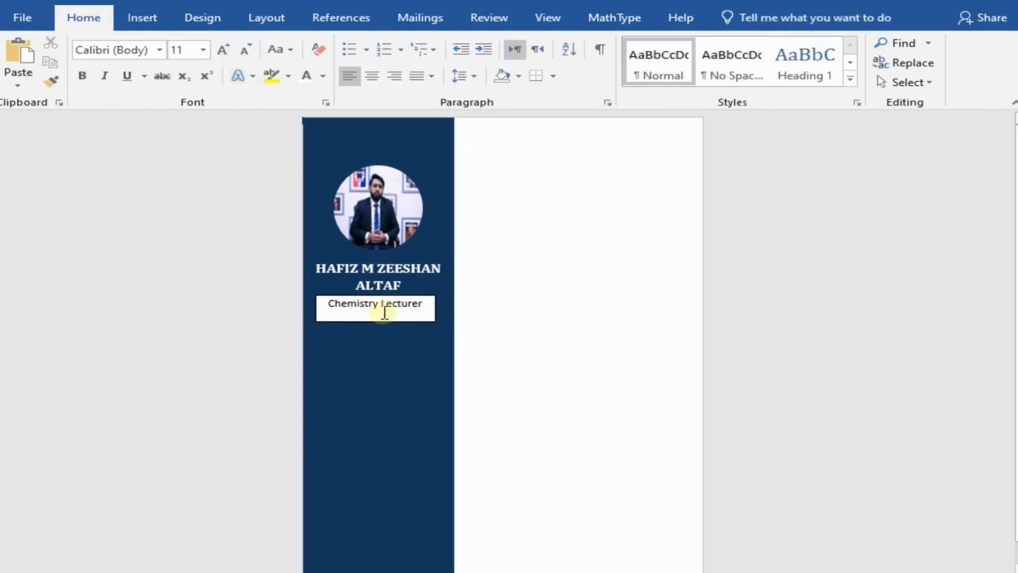
# Step: Give the "Chemistry Lecturer" text box no outline and no fill
pyautogui.click(413, 294)
pyautogui.rightClick(414, 295)
pyautogui.click(522, 212)
pyautogui.click(557, 374)
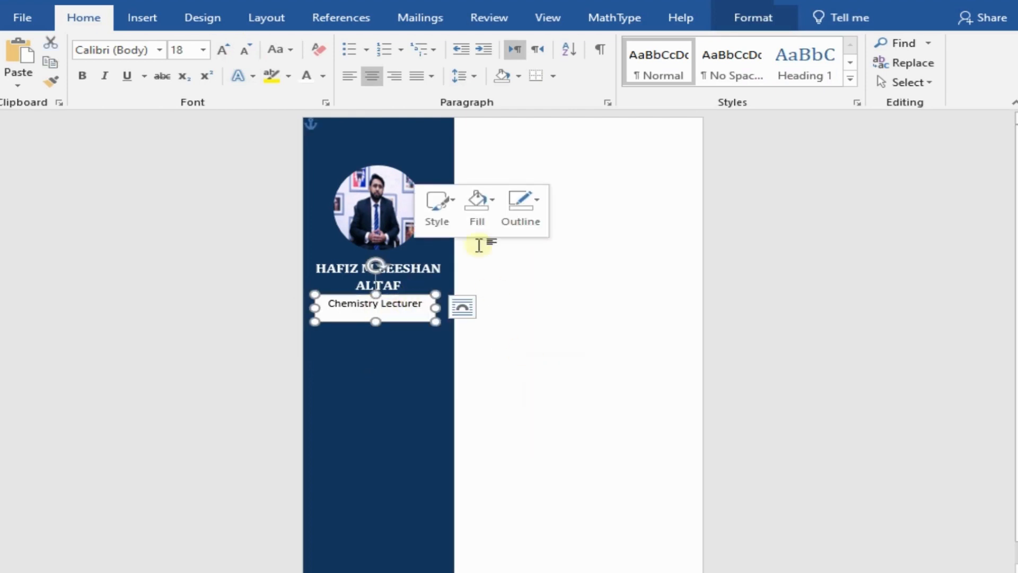
pyautogui.click(479, 217)
pyautogui.click(502, 374)
# Step: Change the font colour of the "Chemistry Lecturer" text to white
pyautogui.click(342, 306)
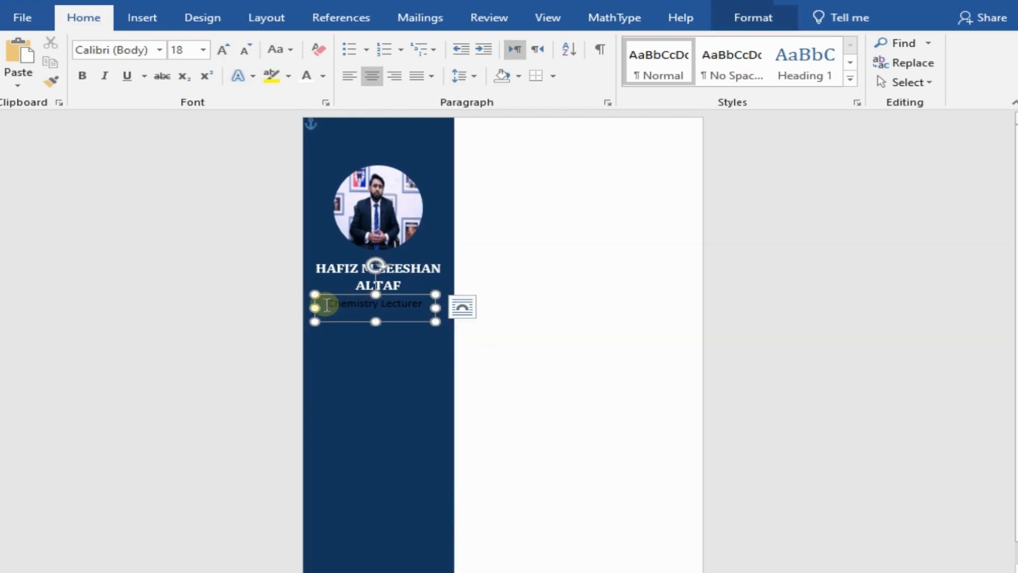
pyautogui.moveTo(325, 303); pyautogui.dragTo(431, 303)
pyautogui.click(322, 76)
pyautogui.click(305, 136)
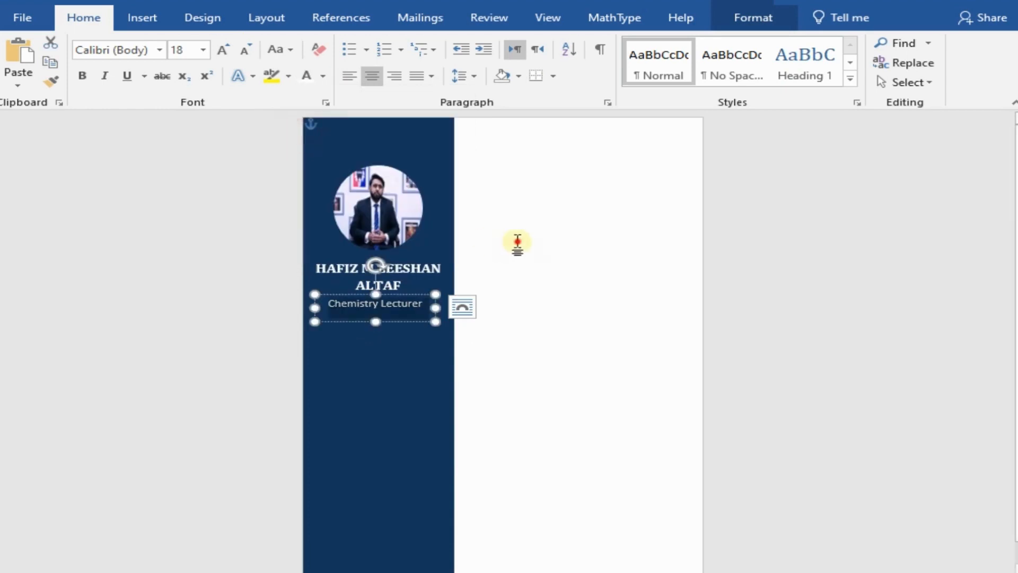
pyautogui.click(518, 243)
pyautogui.click(353, 295)
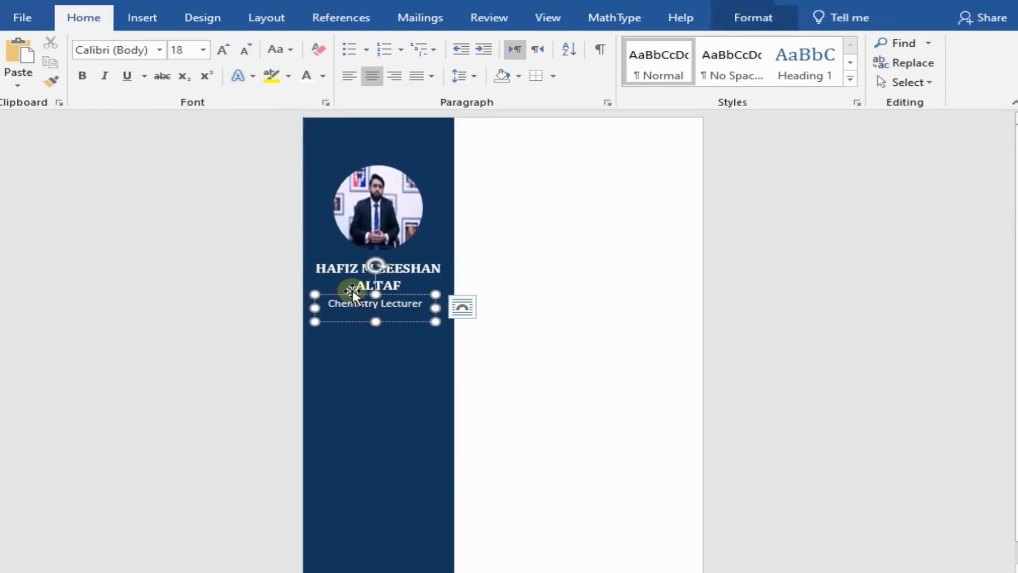
pyautogui.click(545, 251)
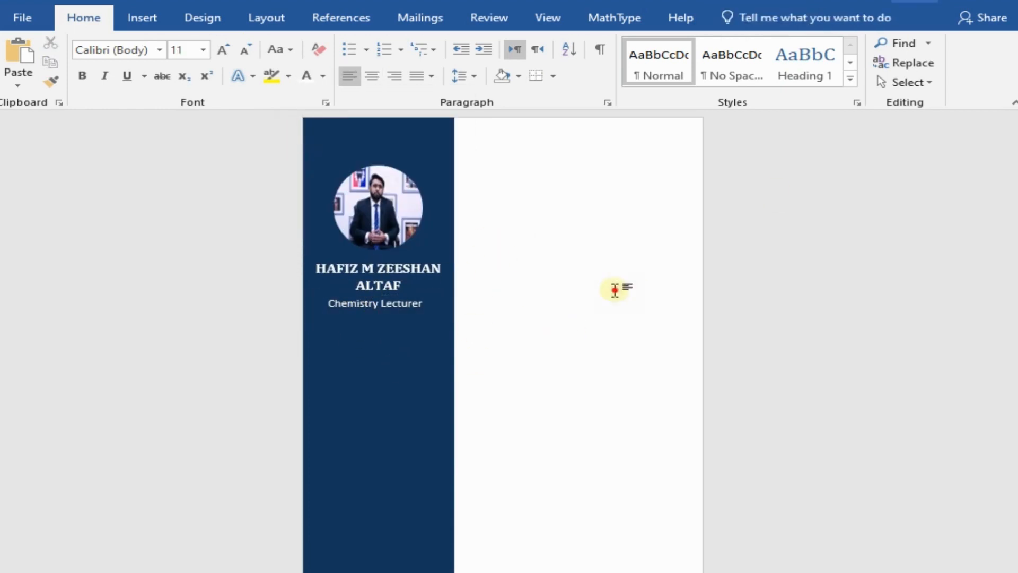
# Step: Draw a text box across the sidebar below the "Chemistry Lecturer" line
pyautogui.click(142, 17)
pyautogui.click(760, 71)
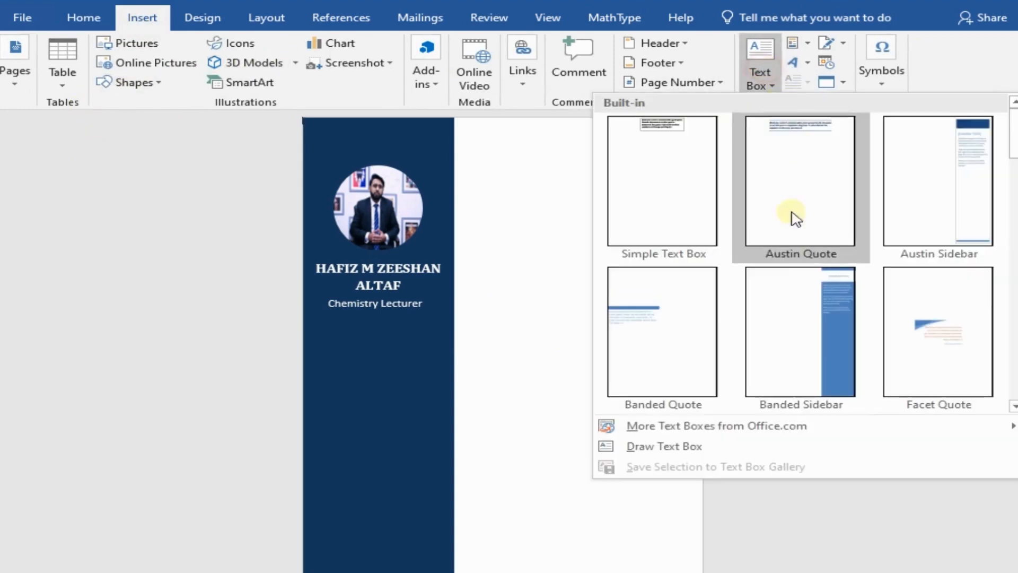
pyautogui.click(683, 447)
pyautogui.moveTo(310, 327); pyautogui.dragTo(447, 371)
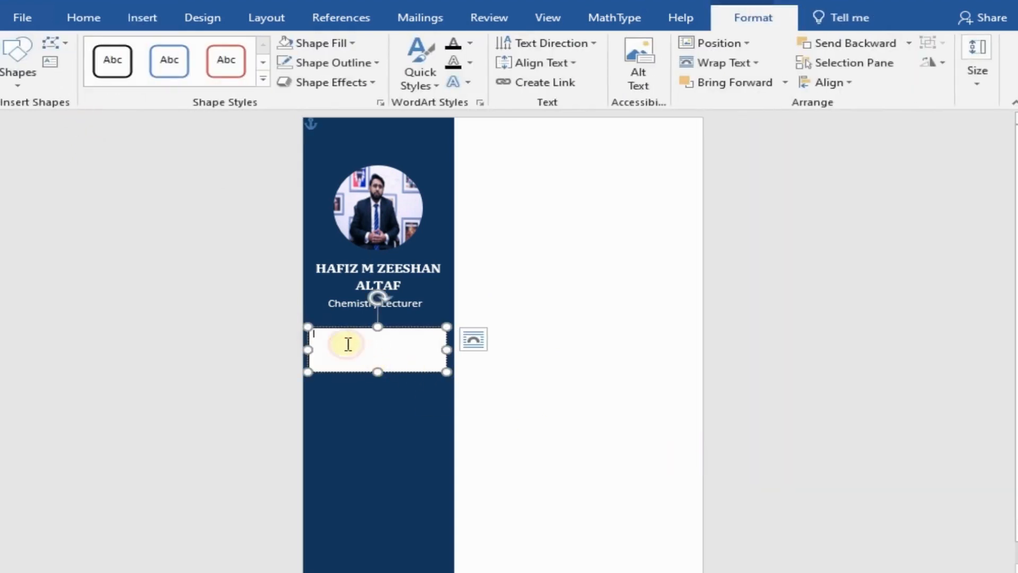
# Step: Insert the person symbol (character code E971) from the icomoon font into the new text box
pyautogui.click(129, 20)
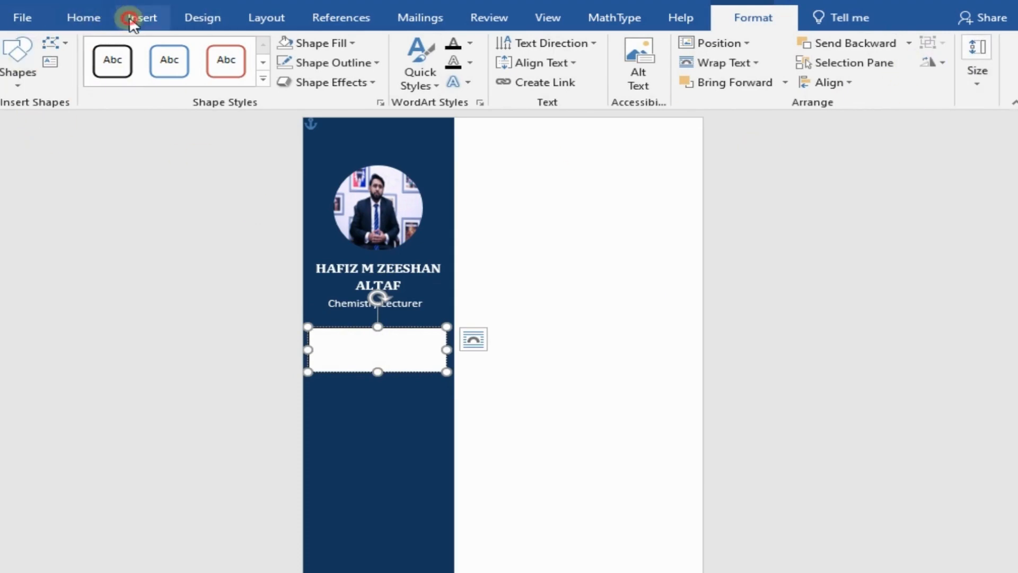
pyautogui.click(882, 61)
pyautogui.click(934, 136)
pyautogui.click(952, 284)
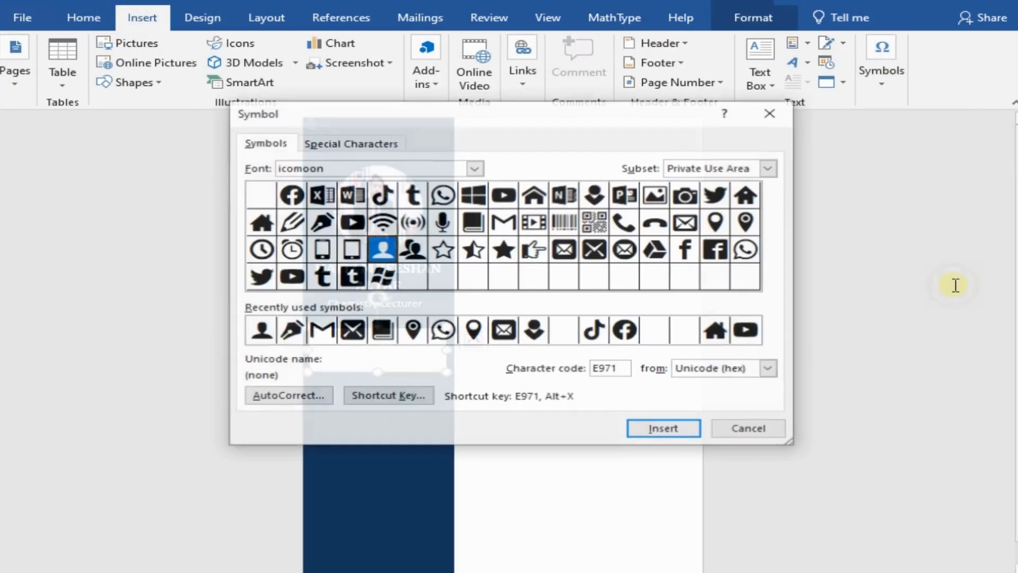
pyautogui.click(665, 429)
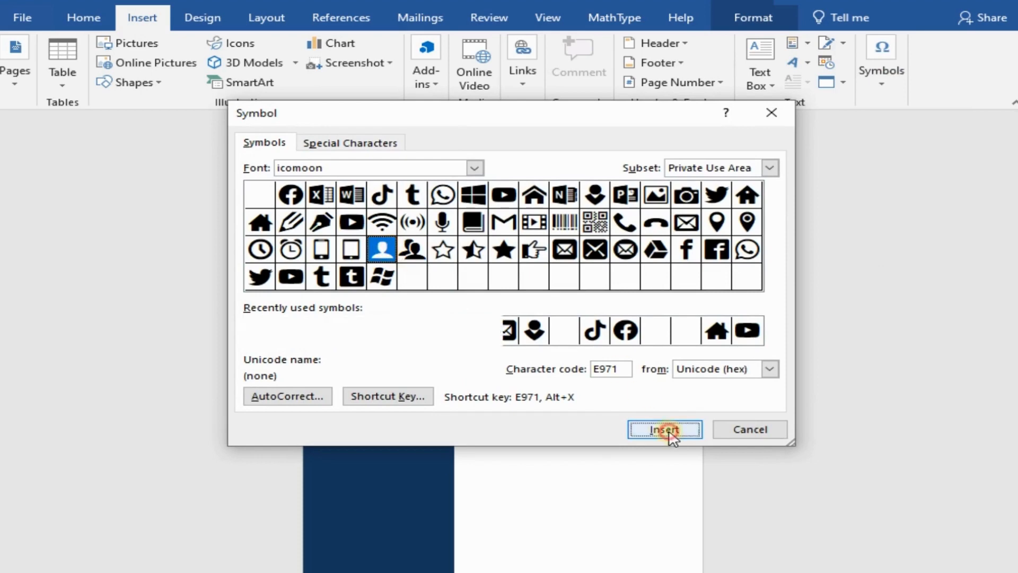
pyautogui.click(750, 429)
# Step: Set the size of the person symbol to 28
pyautogui.moveTo(318, 334); pyautogui.dragTo(313, 335)
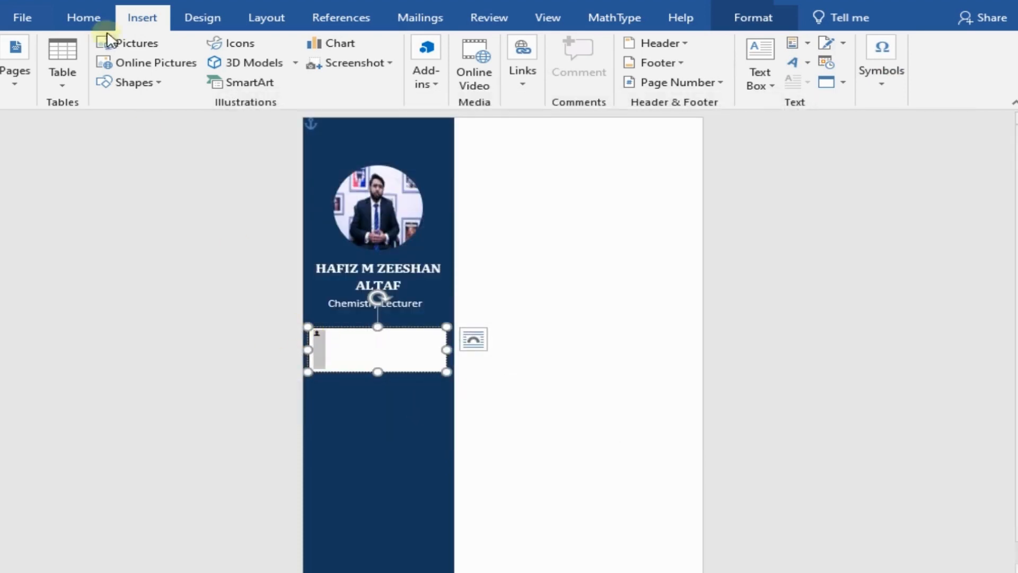
pyautogui.click(83, 17)
pyautogui.click(220, 51)
pyautogui.click(220, 51)
pyautogui.click(220, 51)
pyautogui.click(220, 51)
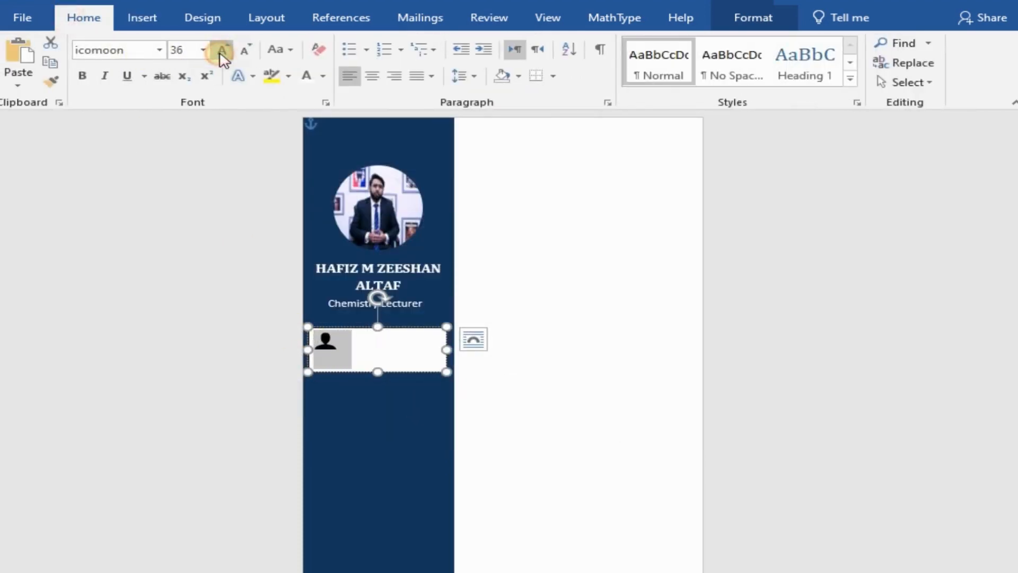
pyautogui.click(220, 51)
pyautogui.click(244, 50)
pyautogui.click(244, 51)
pyautogui.click(482, 391)
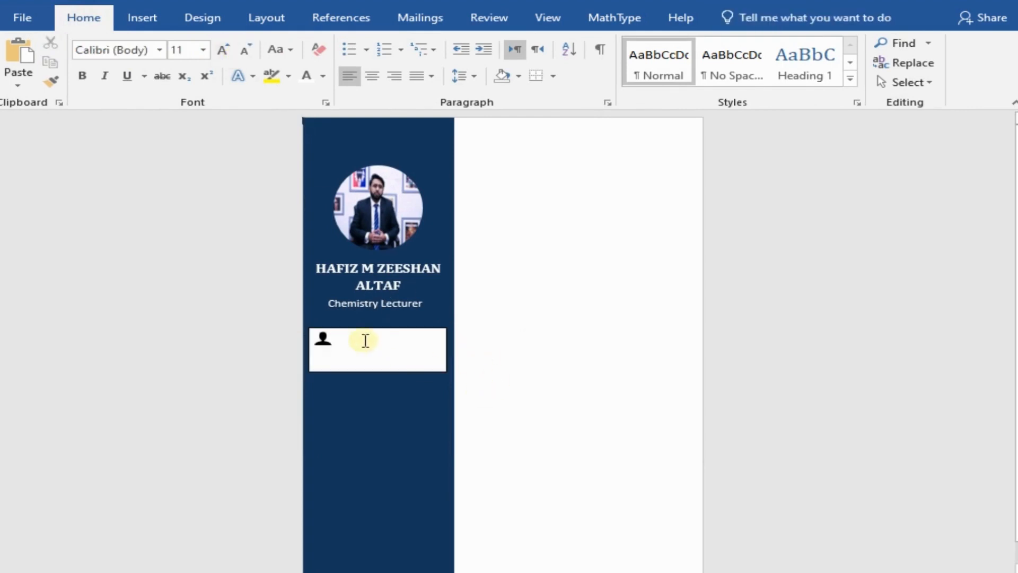
# Step: Enter "About Me" in Cambria a short gap after the person symbol and reduce the text box to one line's height
pyautogui.click(363, 340)
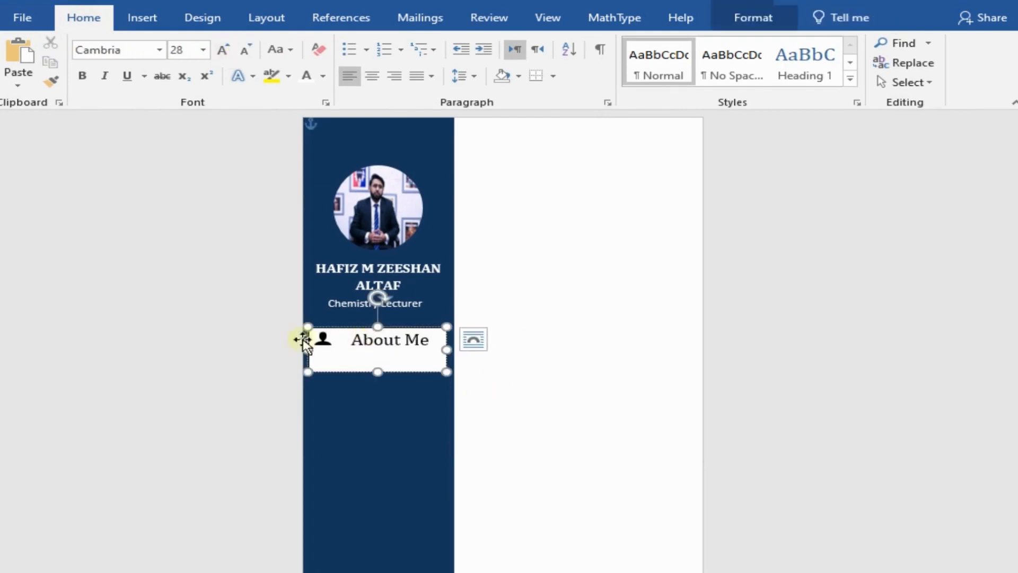
pyautogui.moveTo(379, 372); pyautogui.dragTo(386, 349)
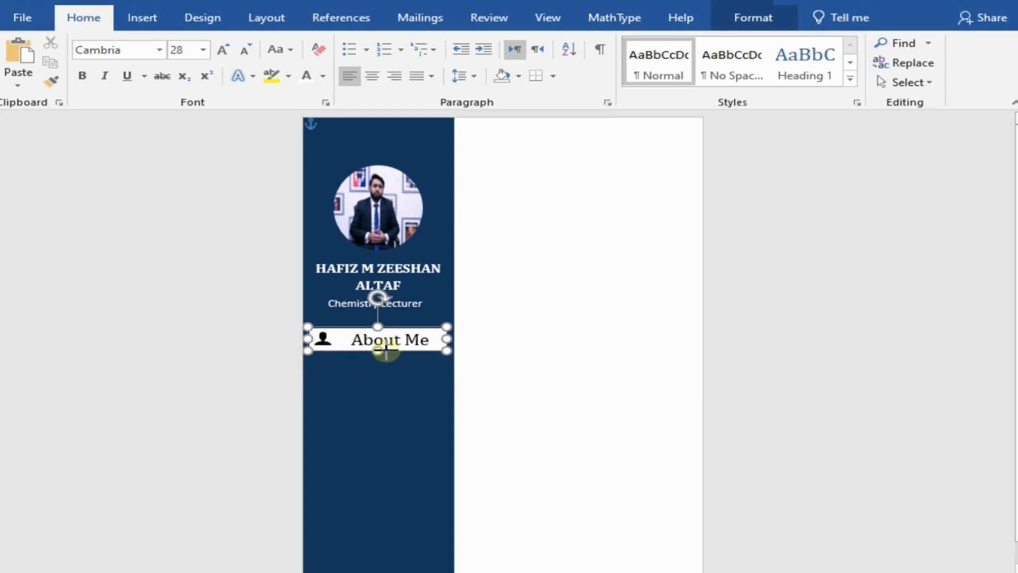
pyautogui.click(538, 342)
pyautogui.click(349, 340)
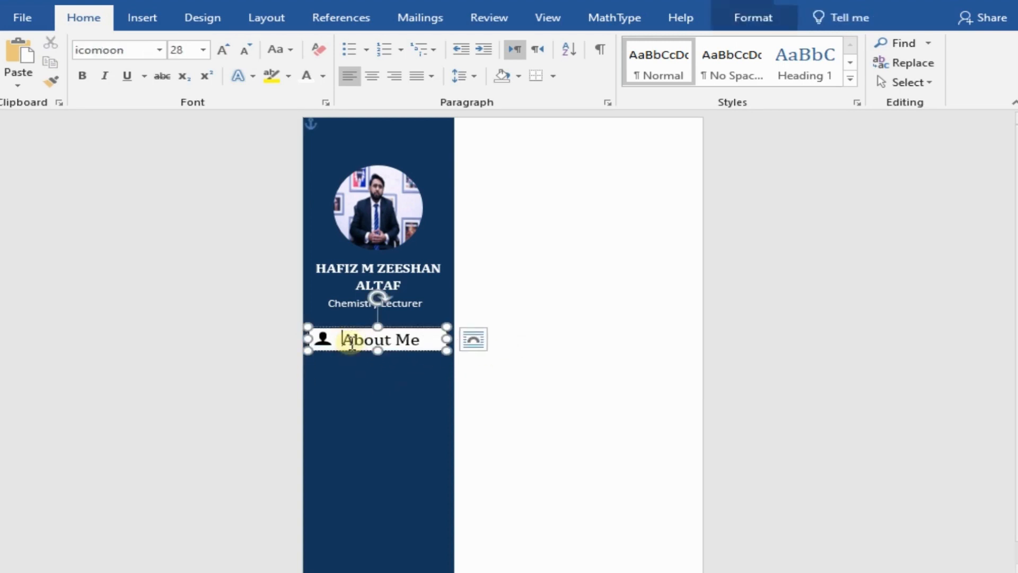
pyautogui.click(537, 373)
# Step: Narrow the "About Me" text box slightly and centre it across the sidebar
pyautogui.click(425, 344)
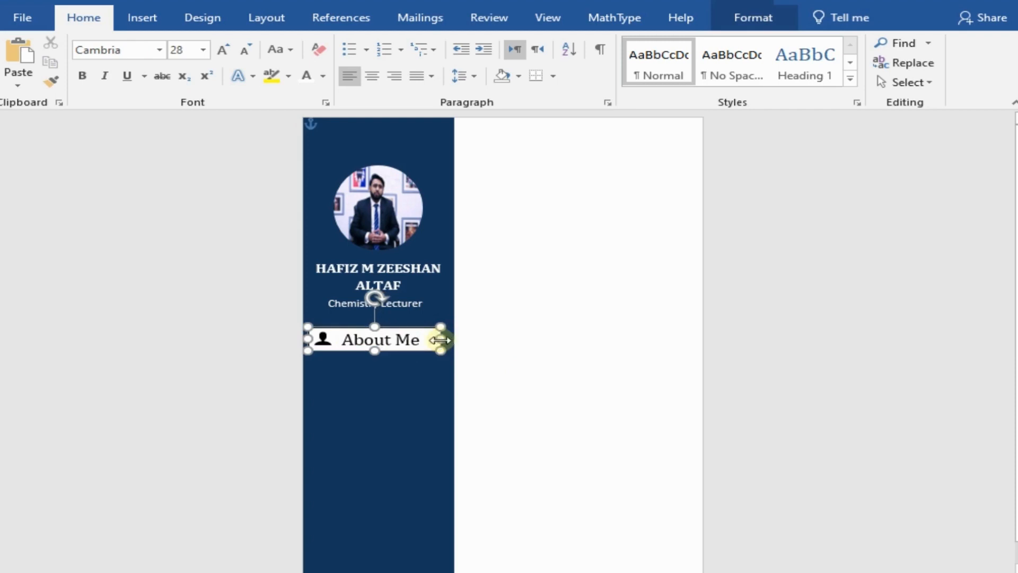
pyautogui.click(342, 326)
pyautogui.moveTo(342, 326); pyautogui.dragTo(343, 324)
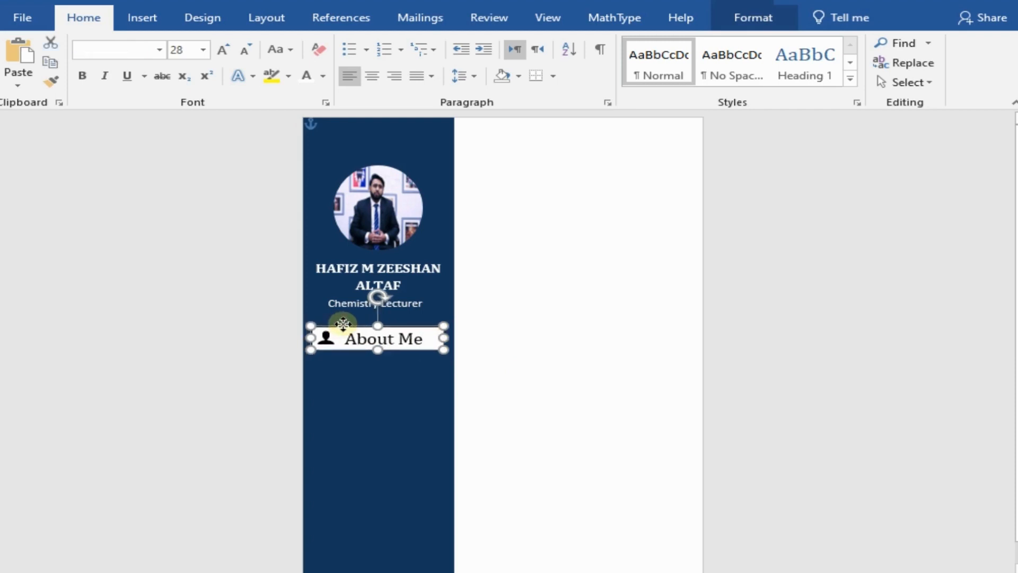
pyautogui.click(579, 341)
# Step: Try to remove the fill and outline from the "About Me" text box
pyautogui.rightClick(405, 325)
pyautogui.click(524, 353)
pyautogui.click(550, 267)
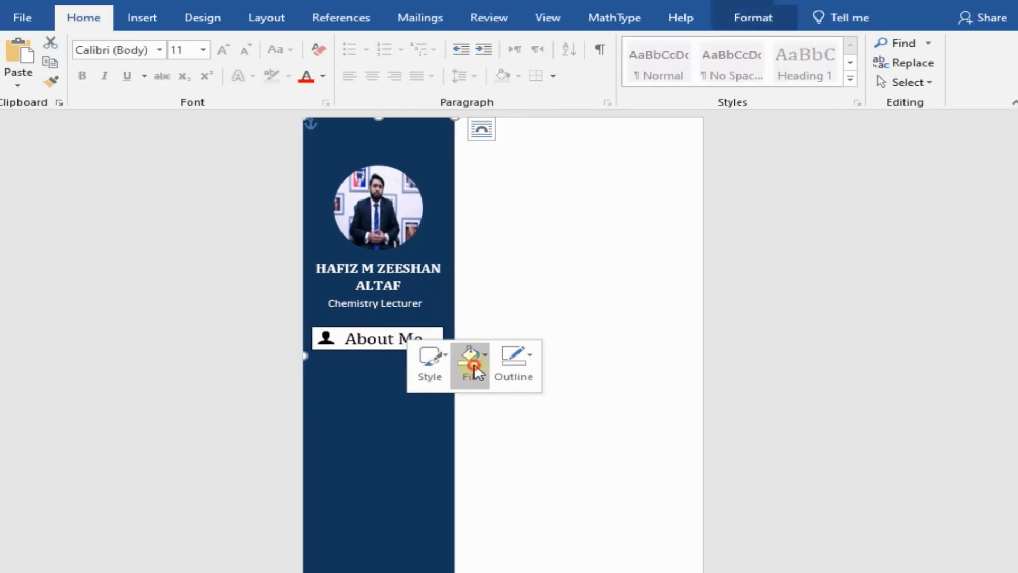
pyautogui.click(470, 360)
pyautogui.click(516, 250)
pyautogui.click(512, 374)
pyautogui.click(552, 270)
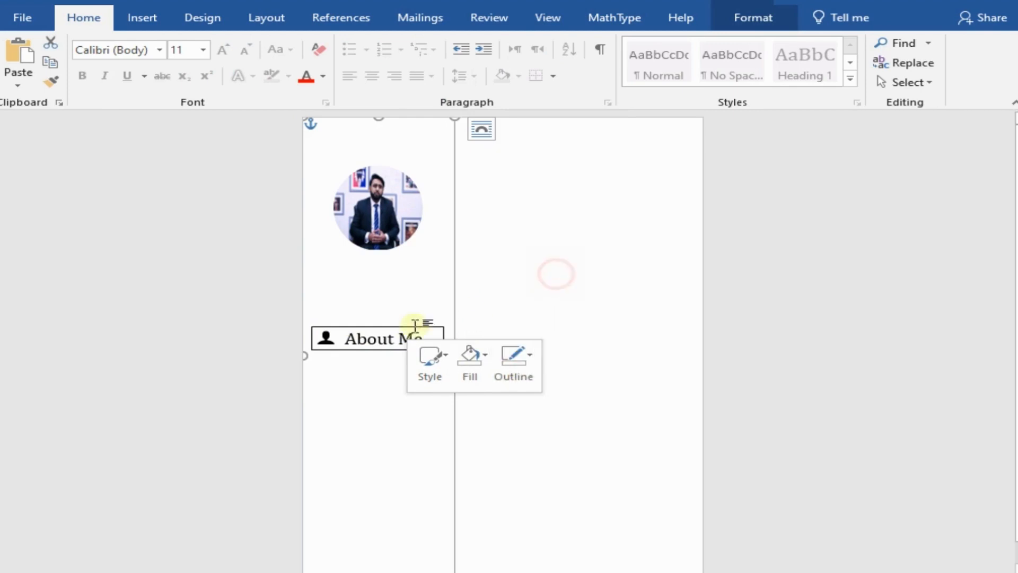
# Step: Undo the removal of the sidebar rectangle's fill and outline
pyautogui.click(402, 327)
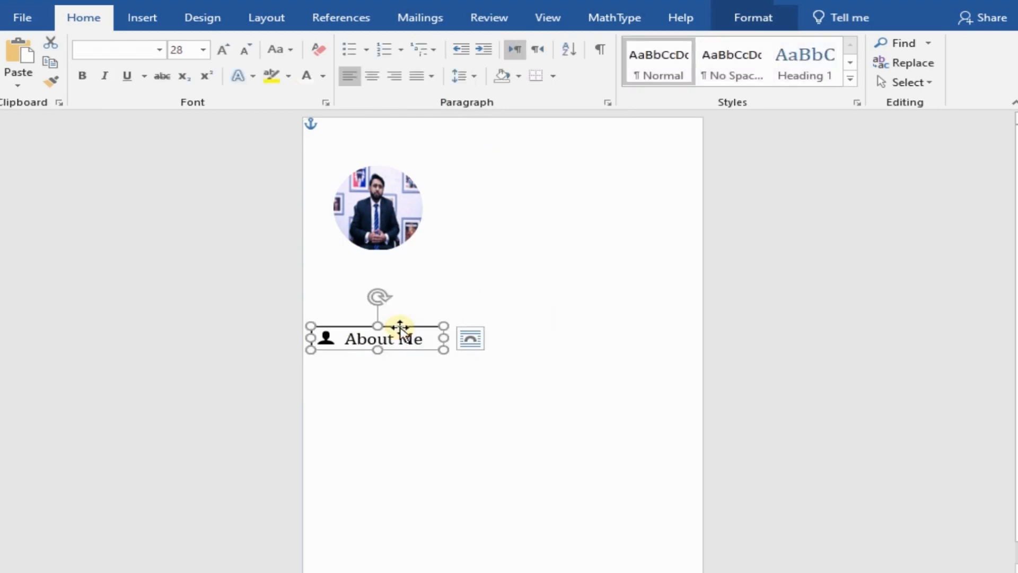
pyautogui.hotkey('ctrl', 'z')
pyautogui.hotkey('ctrl', 'z')
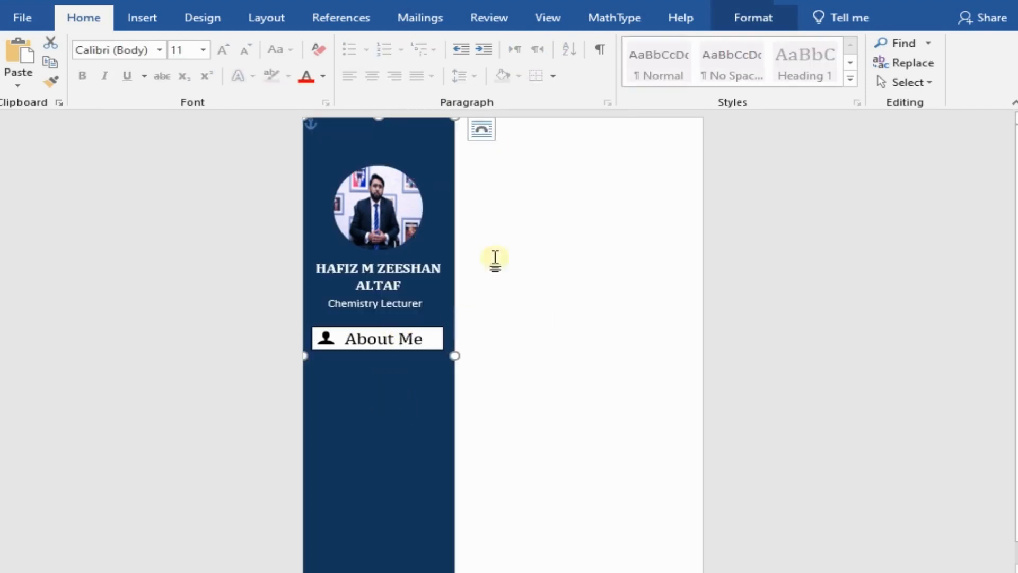
# Step: Select the "About Me" text box itself and give it no outline and no fill
pyautogui.click(423, 331)
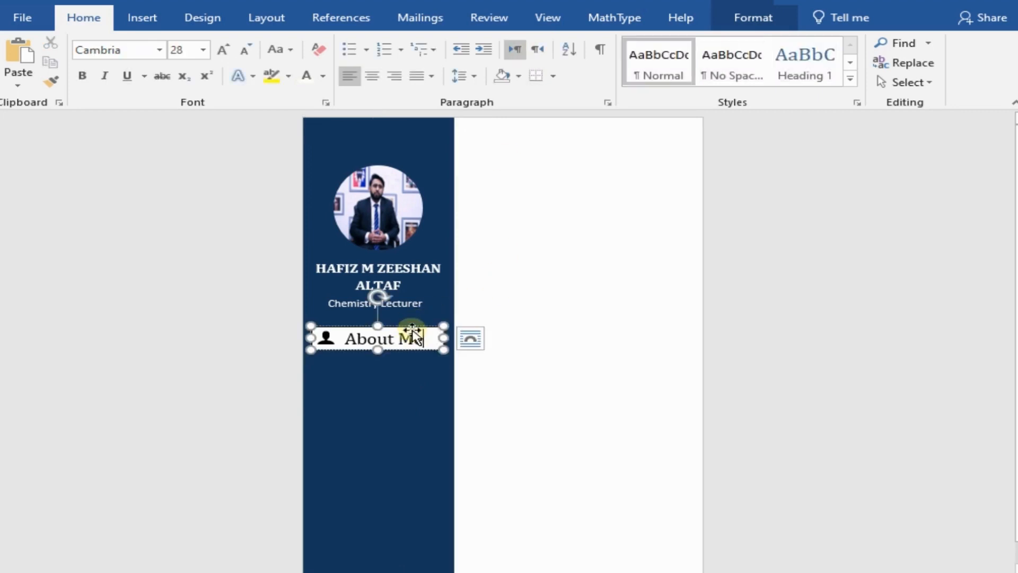
pyautogui.rightClick(417, 335)
pyautogui.click(520, 363)
pyautogui.click(546, 266)
pyautogui.click(477, 360)
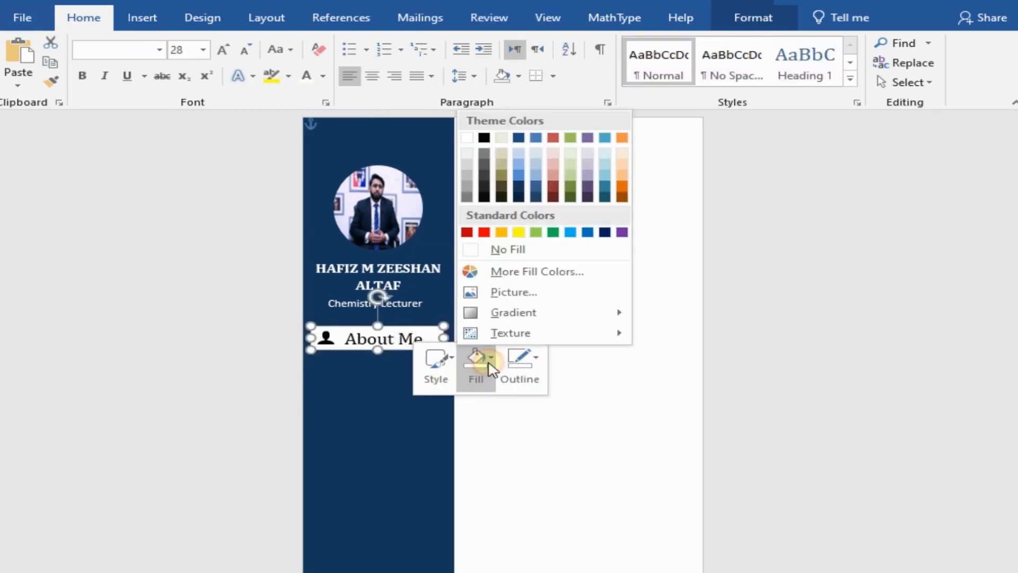
pyautogui.click(495, 248)
pyautogui.click(539, 295)
# Step: Change the font colour of the "About Me" heading text to white
pyautogui.click(346, 338)
pyautogui.moveTo(346, 338); pyautogui.dragTo(416, 338)
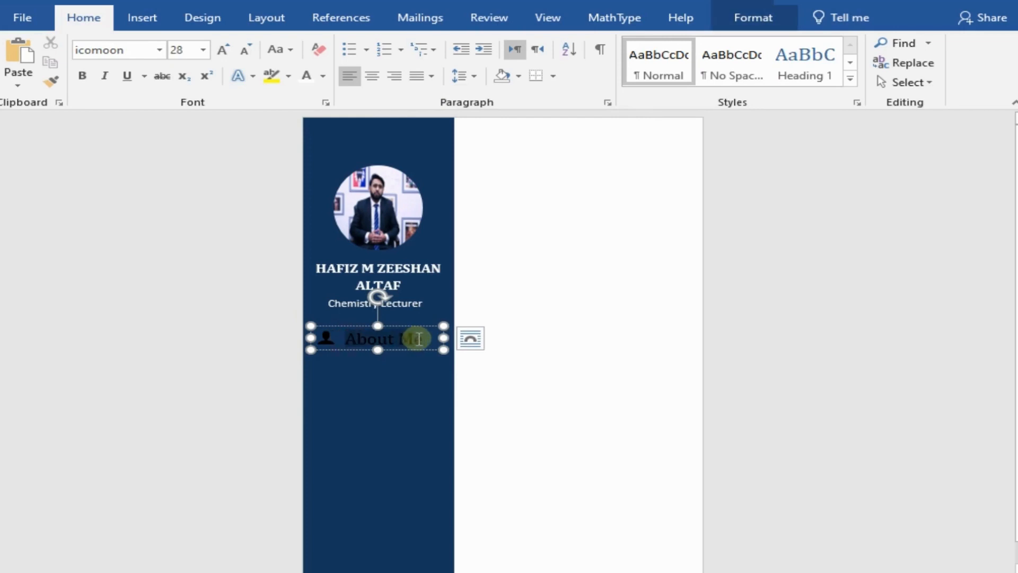
pyautogui.click(322, 76)
pyautogui.click(306, 136)
pyautogui.click(527, 236)
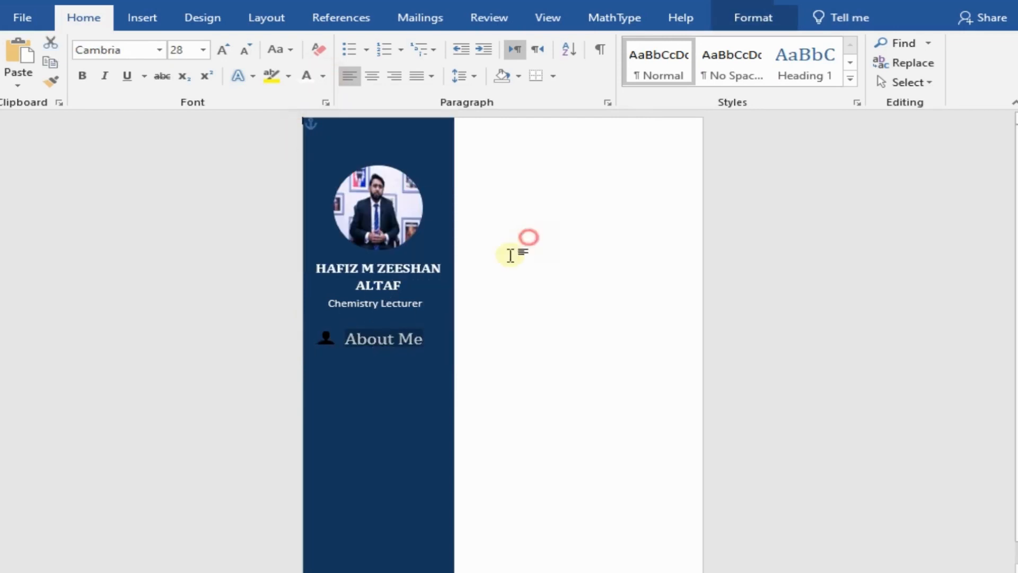
# Step: Change the colour of the person symbol beside "About Me" to white
pyautogui.click(325, 337)
pyautogui.click(322, 76)
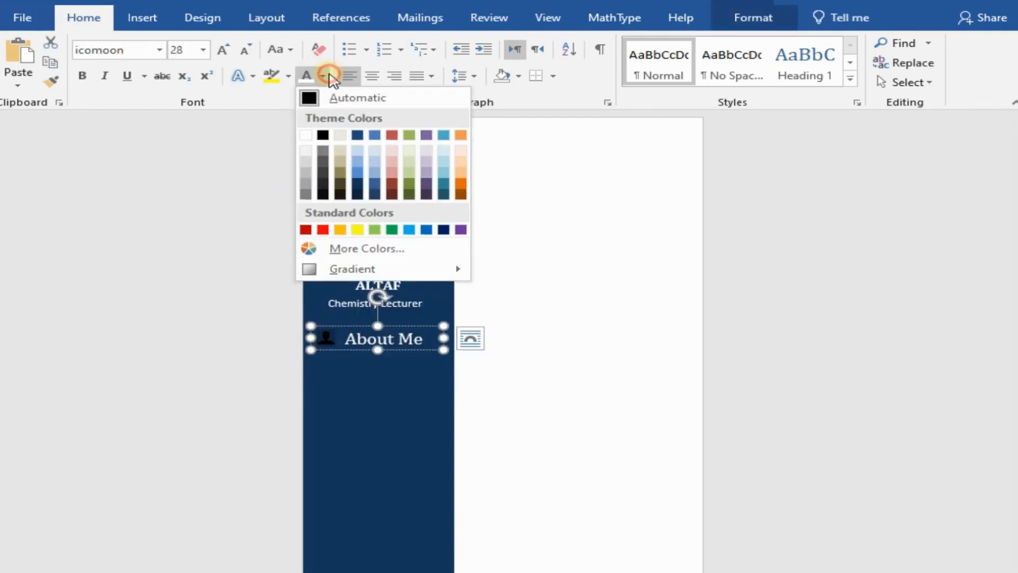
pyautogui.click(306, 135)
pyautogui.click(553, 258)
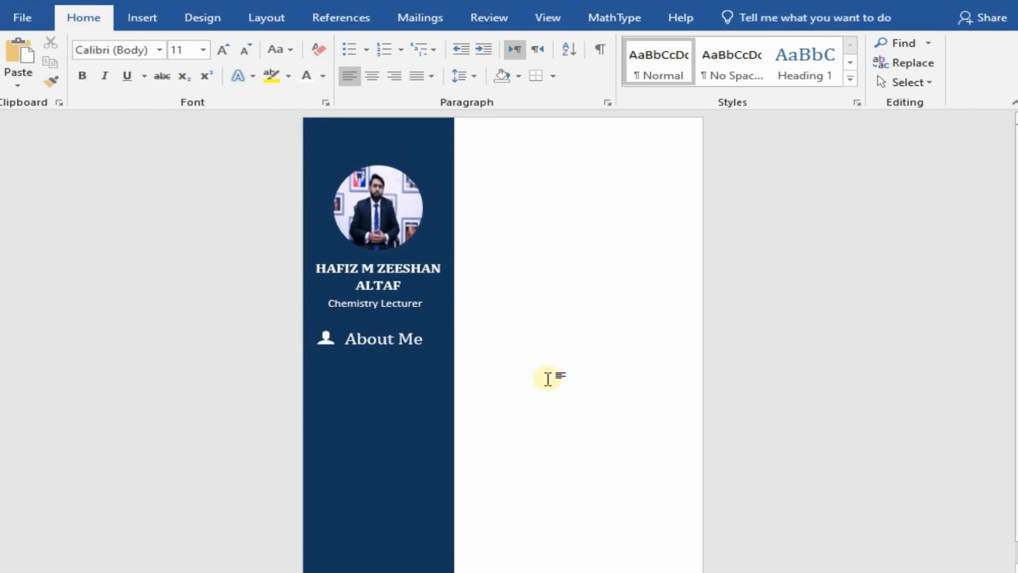
# Step: Draw a large text box on the sidebar below the "About Me" heading and widen it slightly
pyautogui.click(141, 22)
pyautogui.click(761, 79)
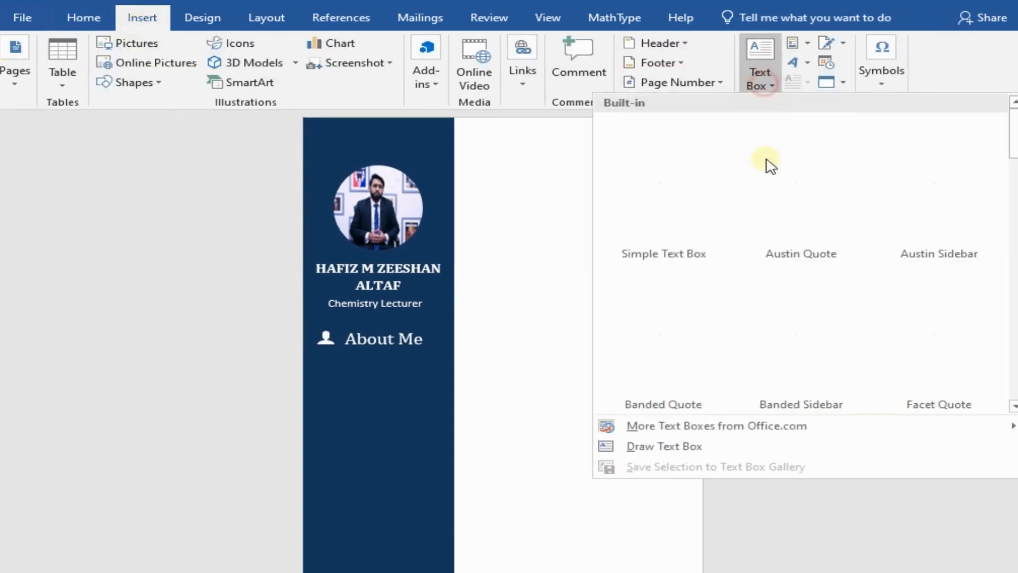
pyautogui.click(682, 446)
pyautogui.moveTo(313, 361); pyautogui.dragTo(444, 503)
pyautogui.moveTo(311, 432); pyautogui.dragTo(307, 432)
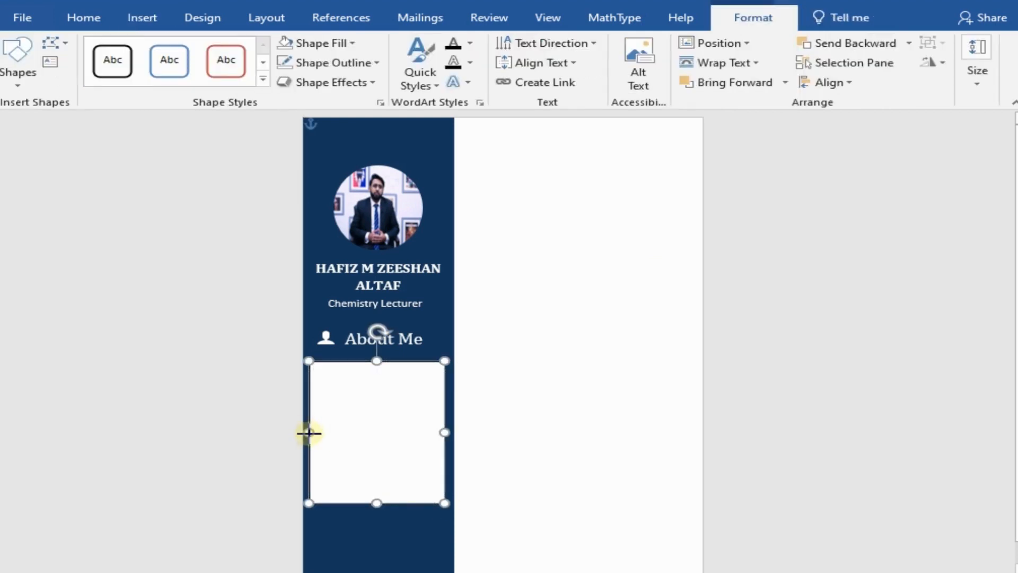
# Step: Paste the personal description into the empty text box below "About Me" and change its font colour to black
pyautogui.hotkey('ctrl', 'v')
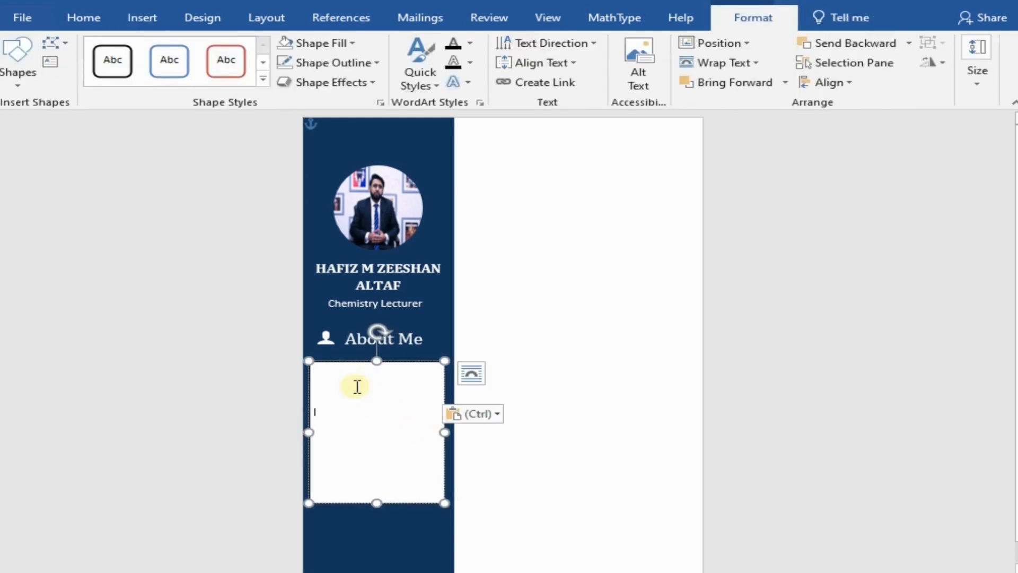
pyautogui.moveTo(320, 377); pyautogui.dragTo(391, 447)
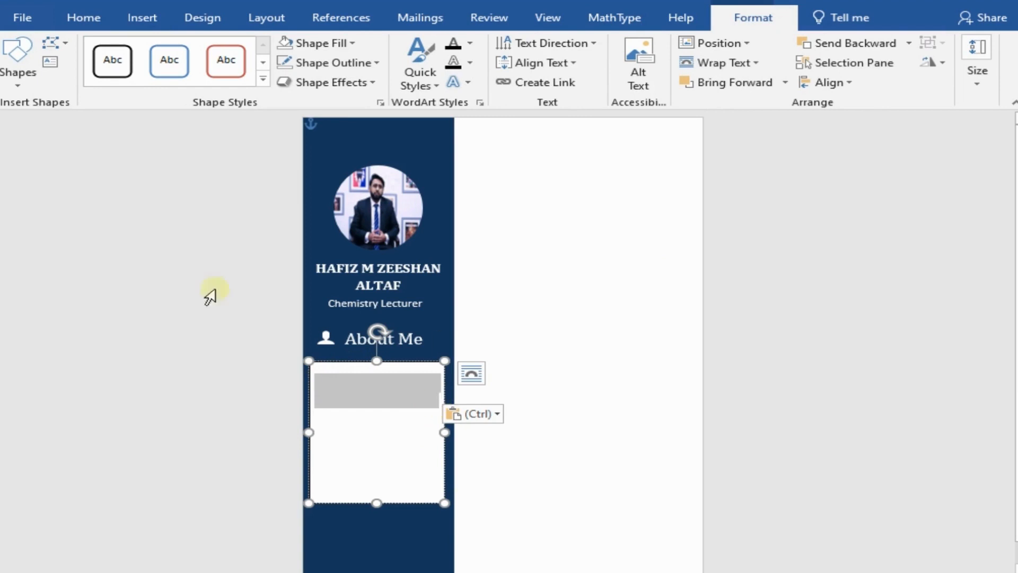
pyautogui.click(80, 17)
pyautogui.click(322, 76)
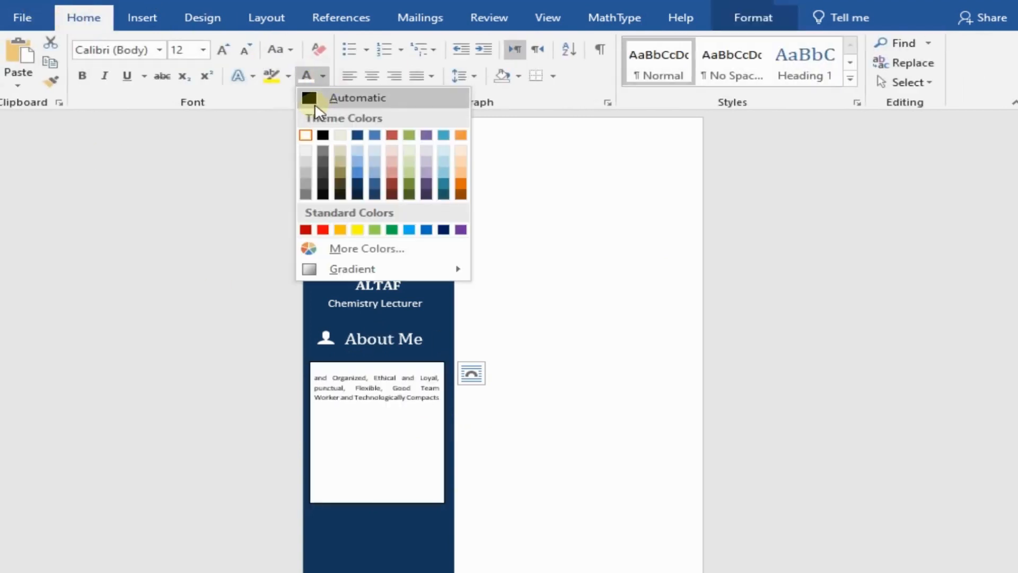
pyautogui.click(323, 136)
# Step: Shorten and slightly widen the description text box, and make all of its text black, including the first line
pyautogui.moveTo(366, 520); pyautogui.dragTo(370, 412)
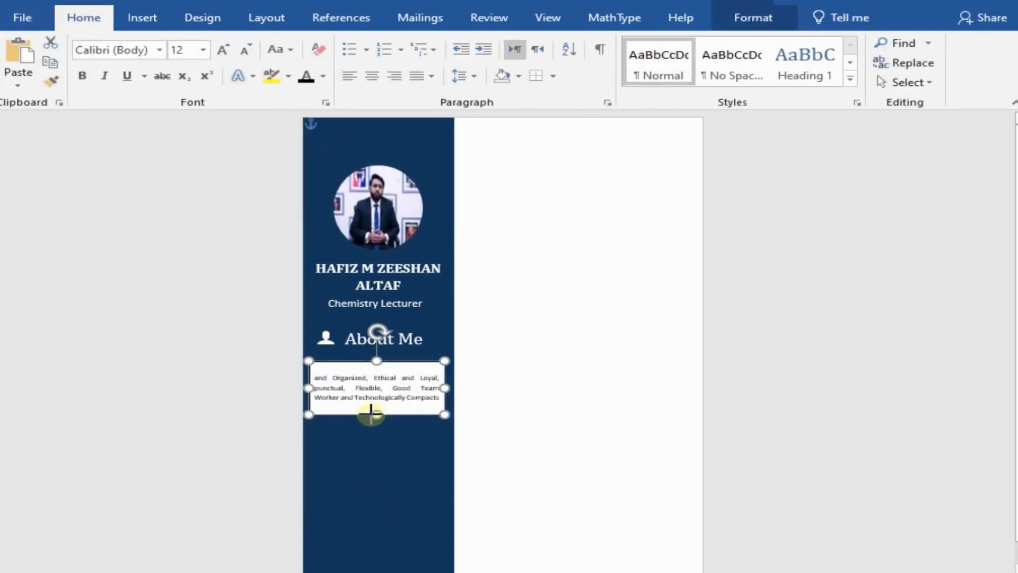
pyautogui.moveTo(444, 387); pyautogui.dragTo(448, 388)
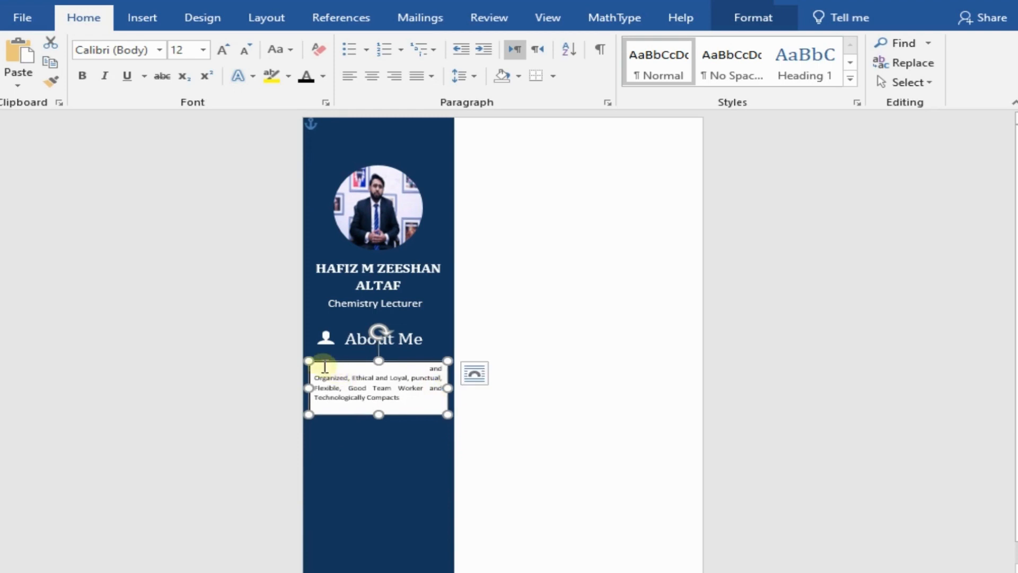
pyautogui.moveTo(436, 398); pyautogui.dragTo(436, 398)
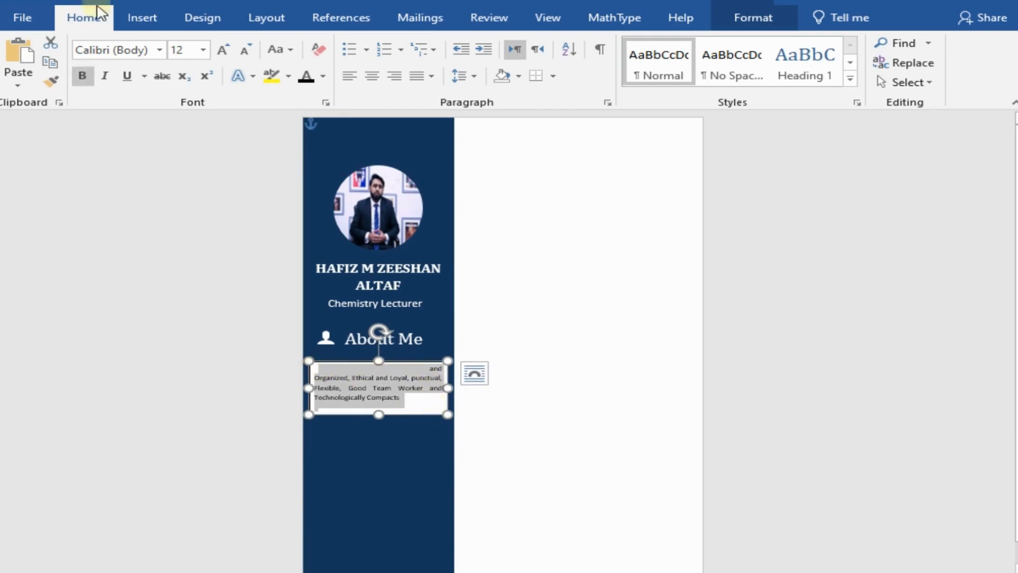
pyautogui.click(323, 76)
pyautogui.click(320, 134)
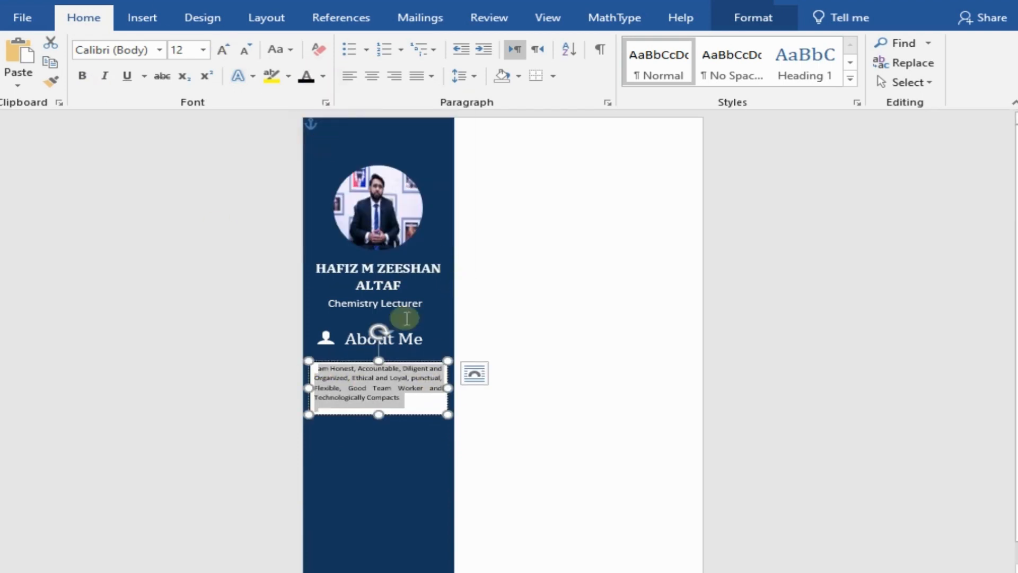
pyautogui.click(318, 370)
pyautogui.click(323, 76)
pyautogui.click(320, 137)
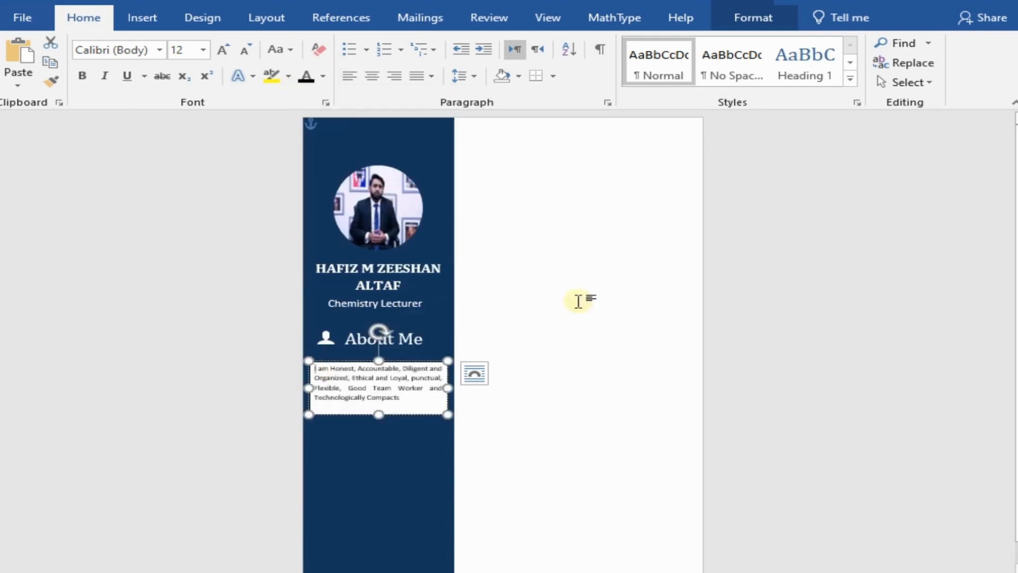
# Step: Widen the description text box on both sides, extend it downward and enlarge its text to size 16
pyautogui.click(578, 301)
pyautogui.click(359, 377)
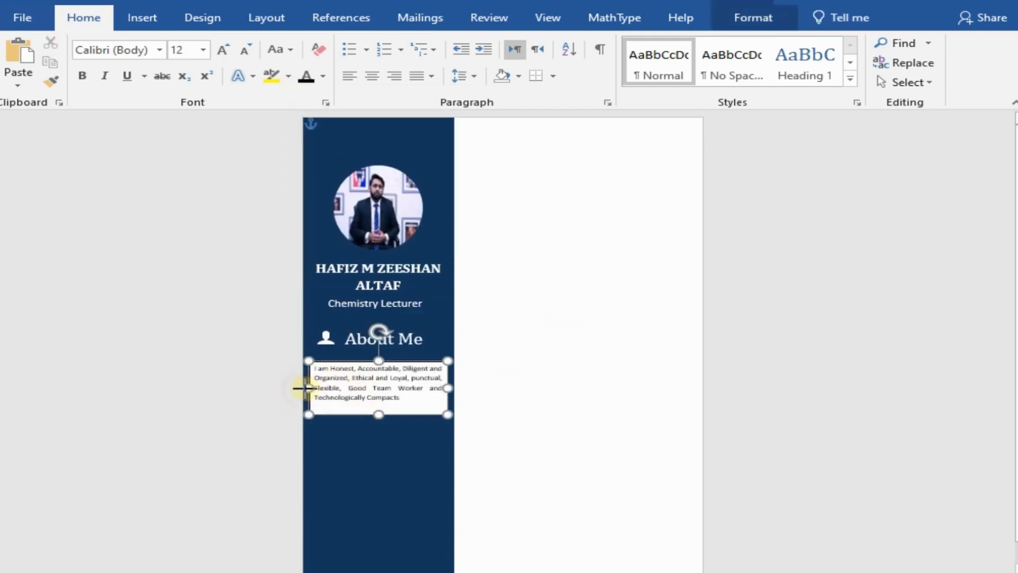
pyautogui.moveTo(308, 387); pyautogui.dragTo(304, 387)
pyautogui.moveTo(448, 388); pyautogui.dragTo(449, 390)
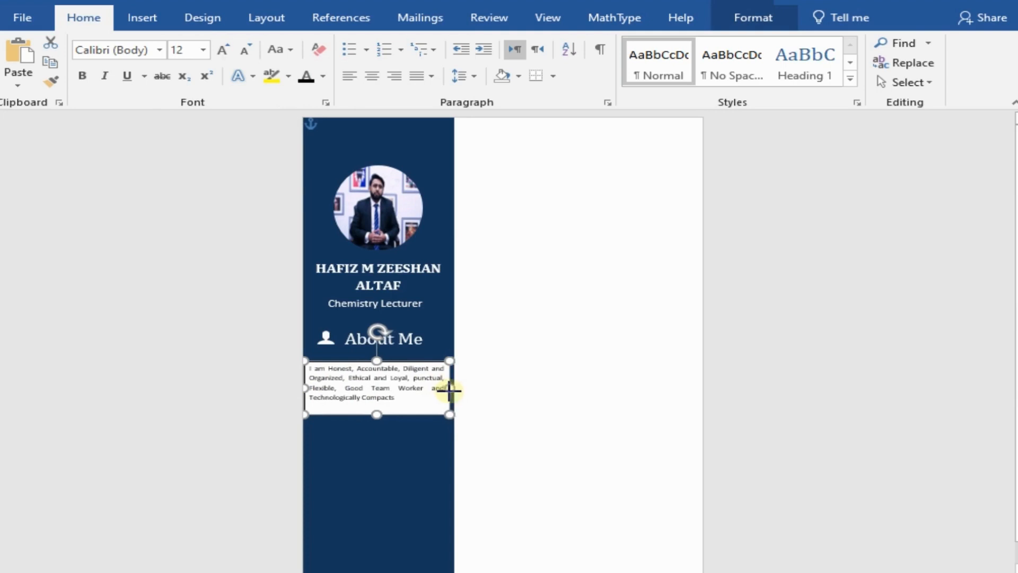
pyautogui.moveTo(378, 418); pyautogui.dragTo(377, 445)
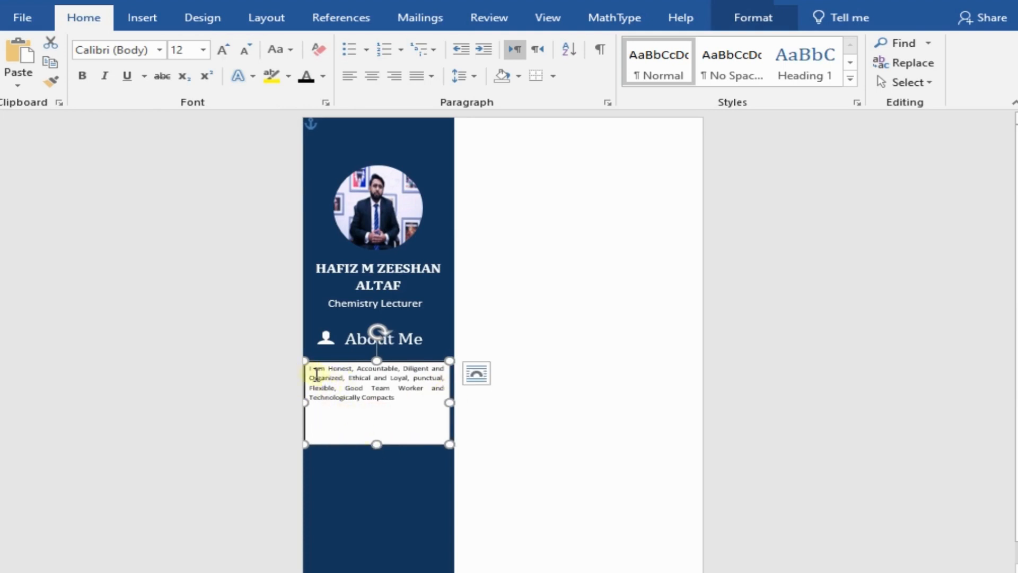
pyautogui.click(350, 418)
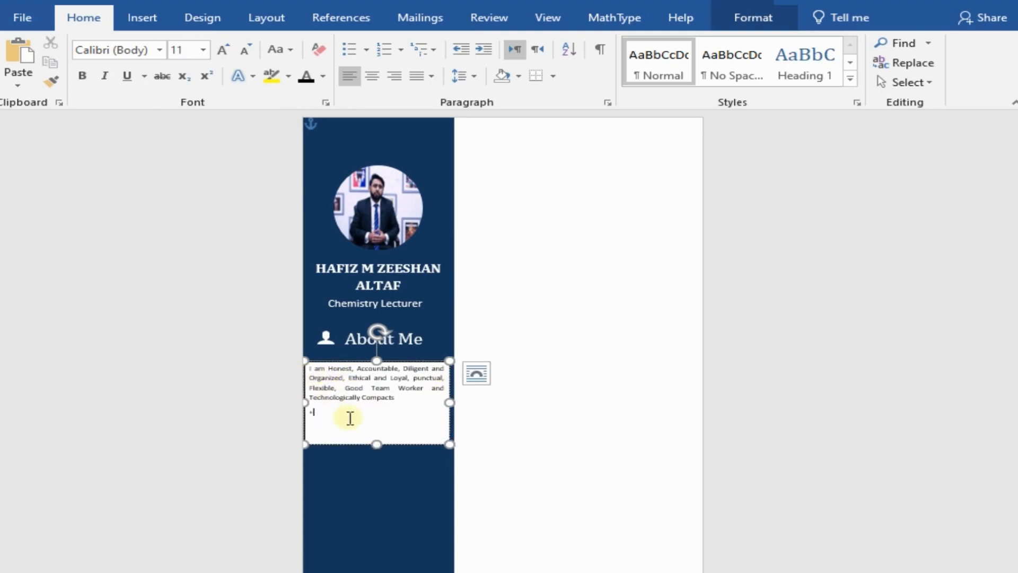
# Step: Give the description text box no outline and no fill
pyautogui.click(391, 364)
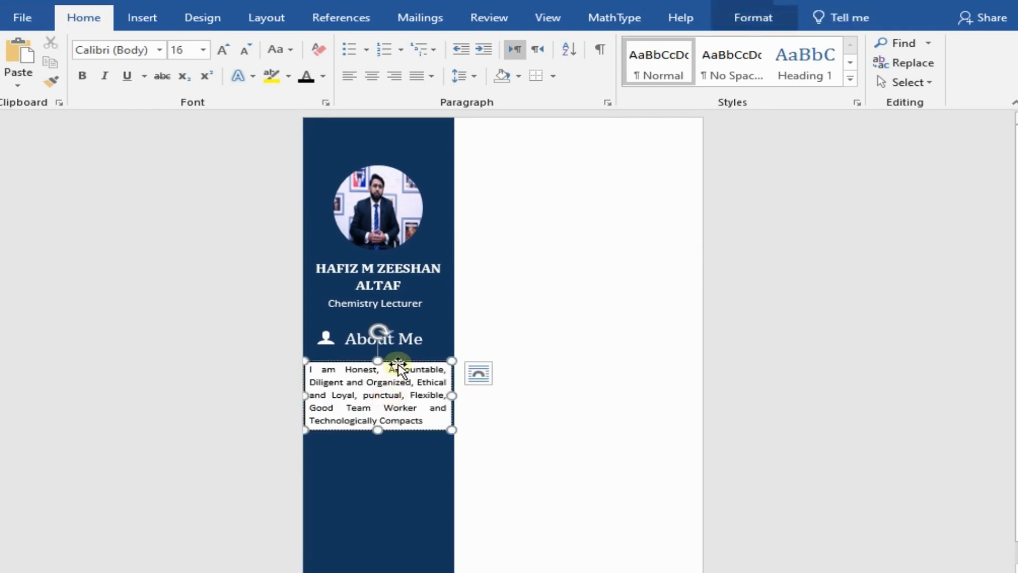
pyautogui.rightClick(391, 363)
pyautogui.click(505, 395)
pyautogui.click(536, 306)
pyautogui.click(461, 399)
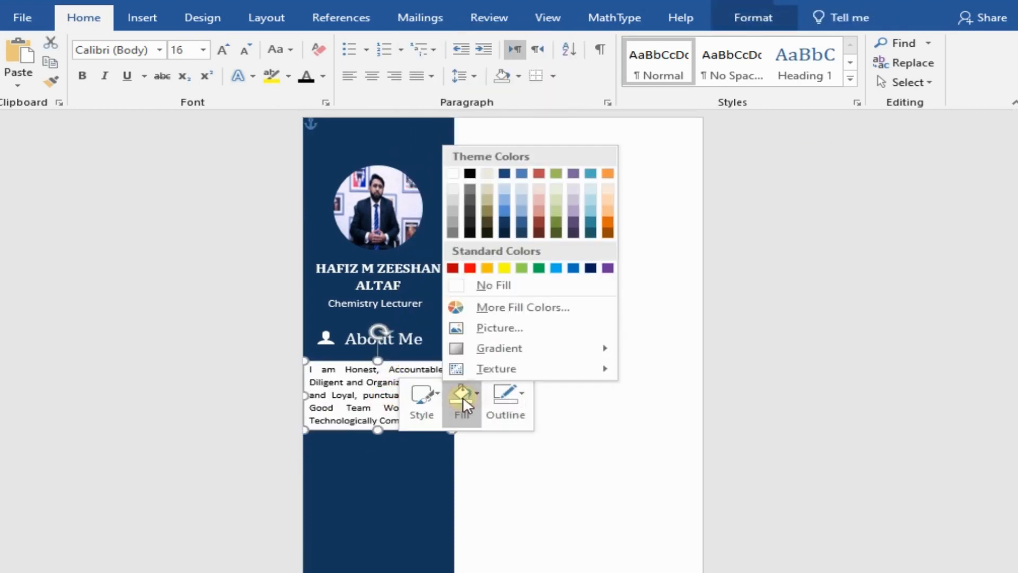
pyautogui.click(496, 288)
pyautogui.click(555, 313)
# Step: Change the font colour of the whole description paragraph to white
pyautogui.moveTo(310, 371); pyautogui.dragTo(432, 422)
pyautogui.click(322, 76)
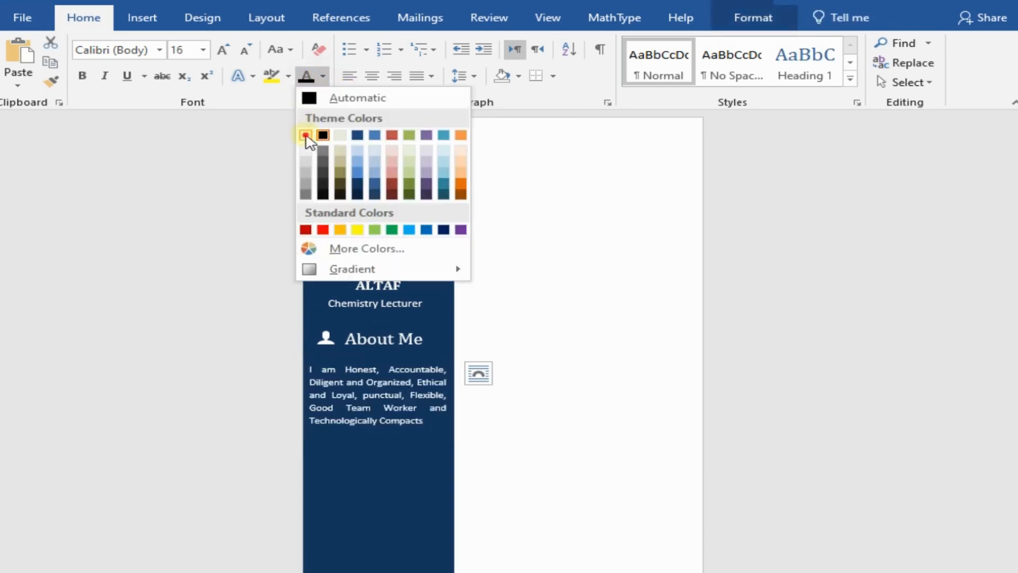
pyautogui.click(303, 132)
pyautogui.click(509, 331)
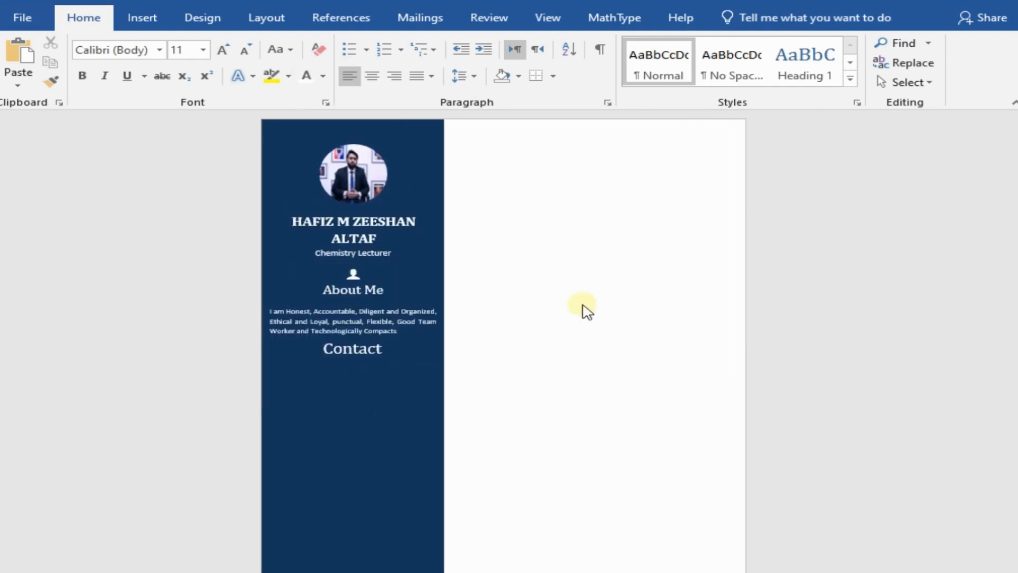
# Step: Draw a text box across the full width of the sidebar directly below the "Contact" heading
pyautogui.scroll(-2, 583, 307)
pyautogui.click(142, 18)
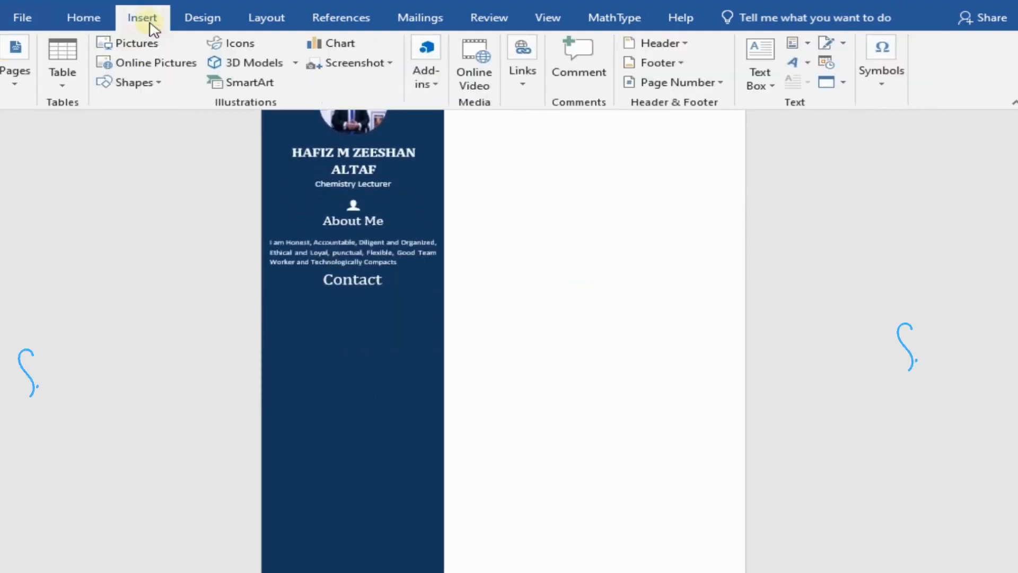
pyautogui.click(759, 53)
pyautogui.click(666, 446)
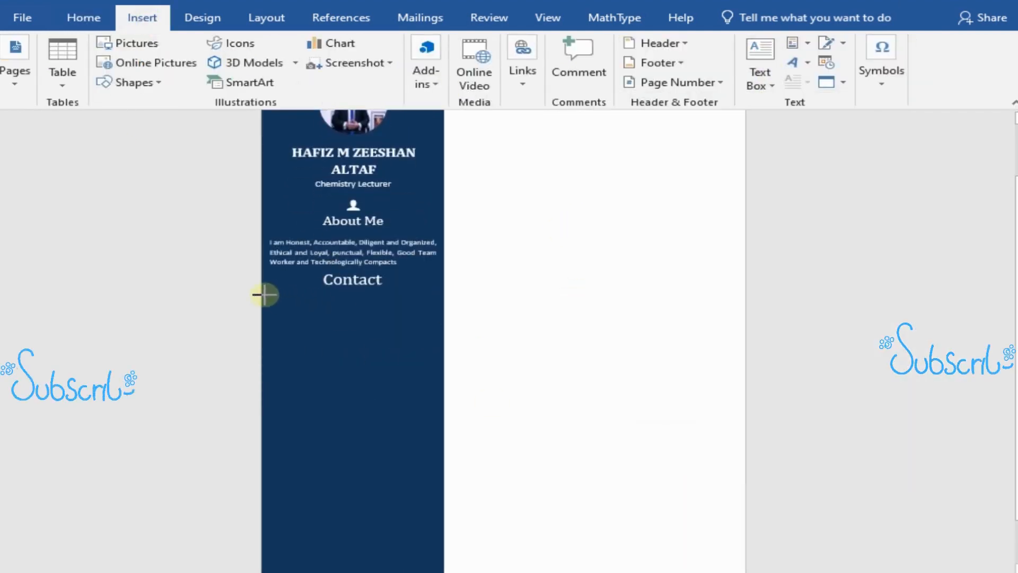
pyautogui.moveTo(264, 295); pyautogui.dragTo(441, 401)
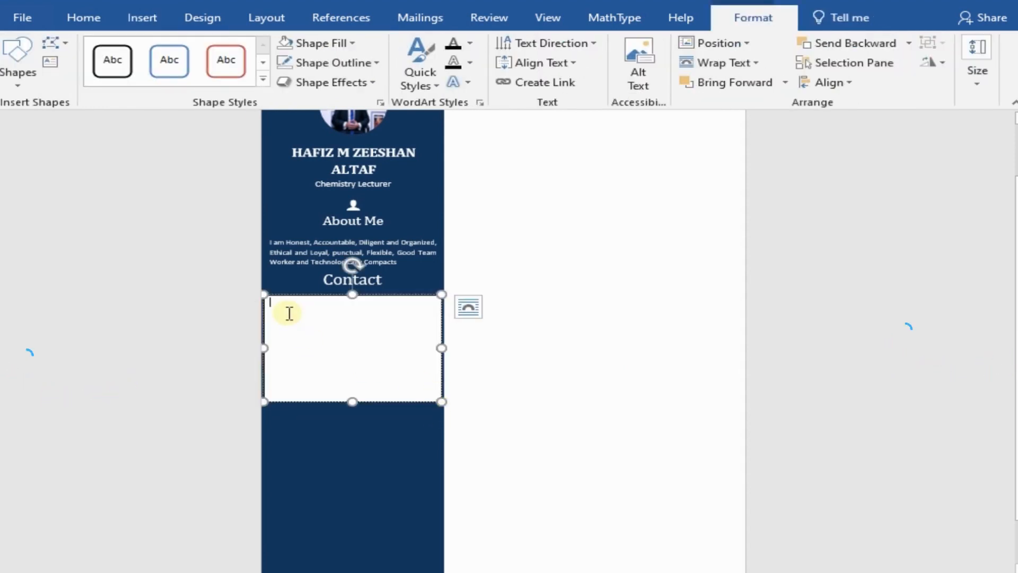
# Step: Insert the phone, envelope and location pin symbols from the icomoon font into the new text box
pyautogui.click(142, 18)
pyautogui.click(881, 69)
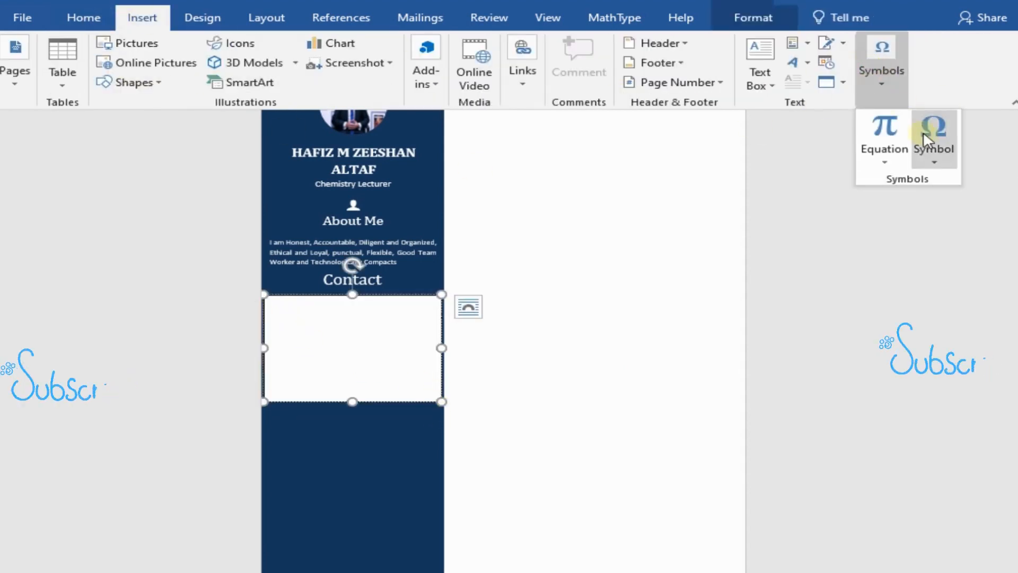
pyautogui.click(929, 139)
pyautogui.click(938, 285)
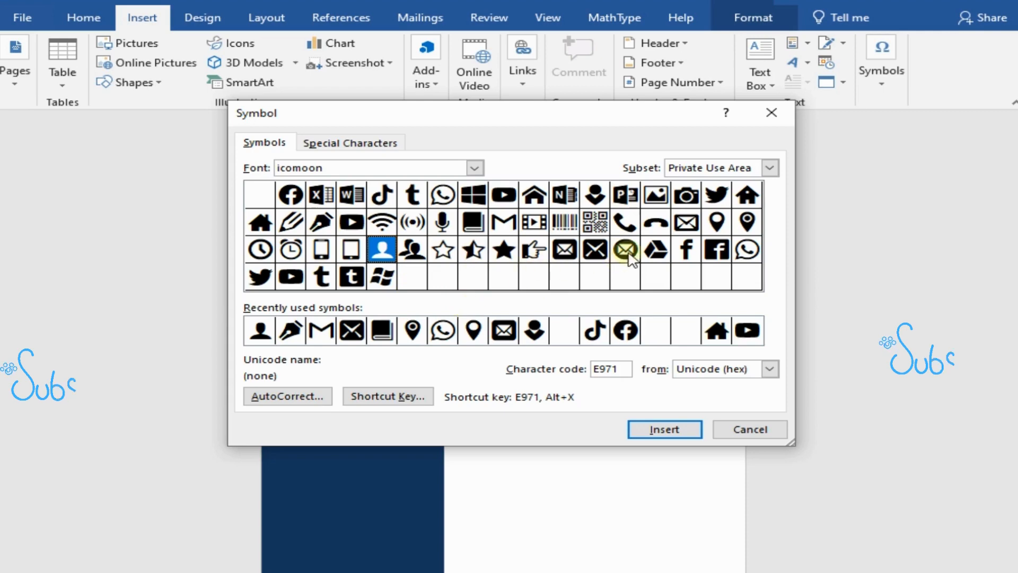
pyautogui.click(624, 225)
pyautogui.click(654, 427)
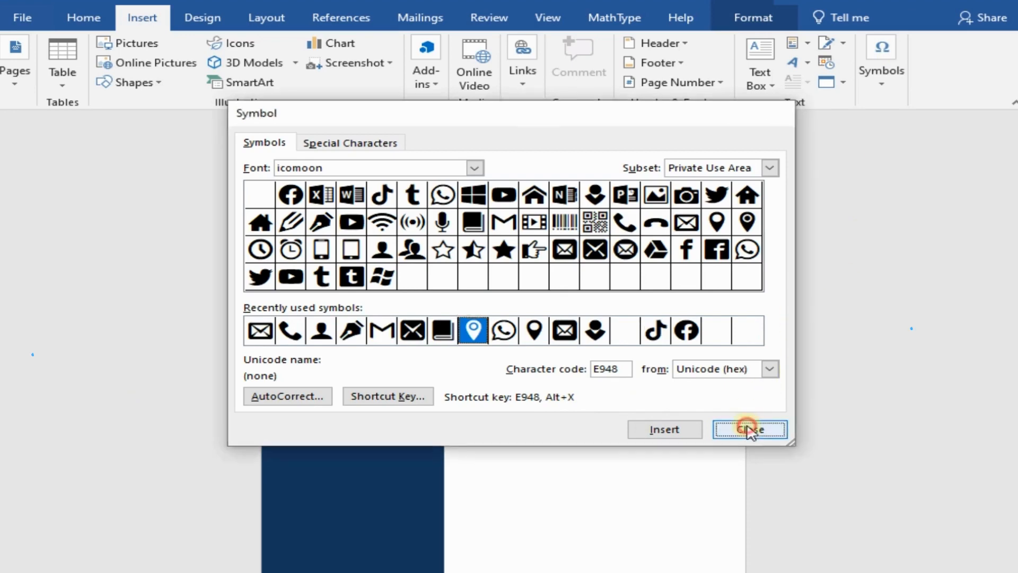
pyautogui.click(749, 429)
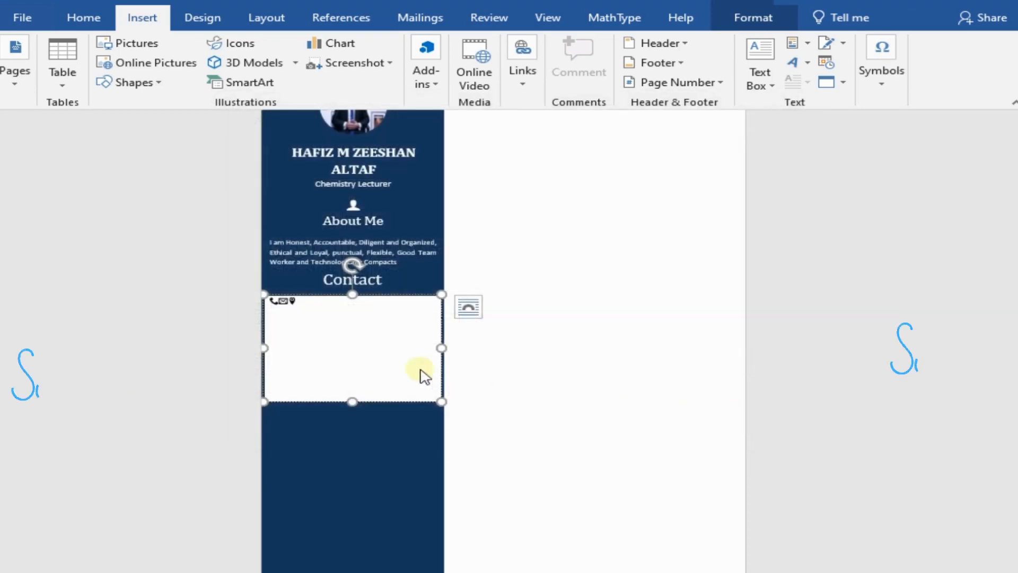
# Step: Enlarge the three contact symbols to font size 24
pyautogui.moveTo(270, 301); pyautogui.dragTo(298, 307)
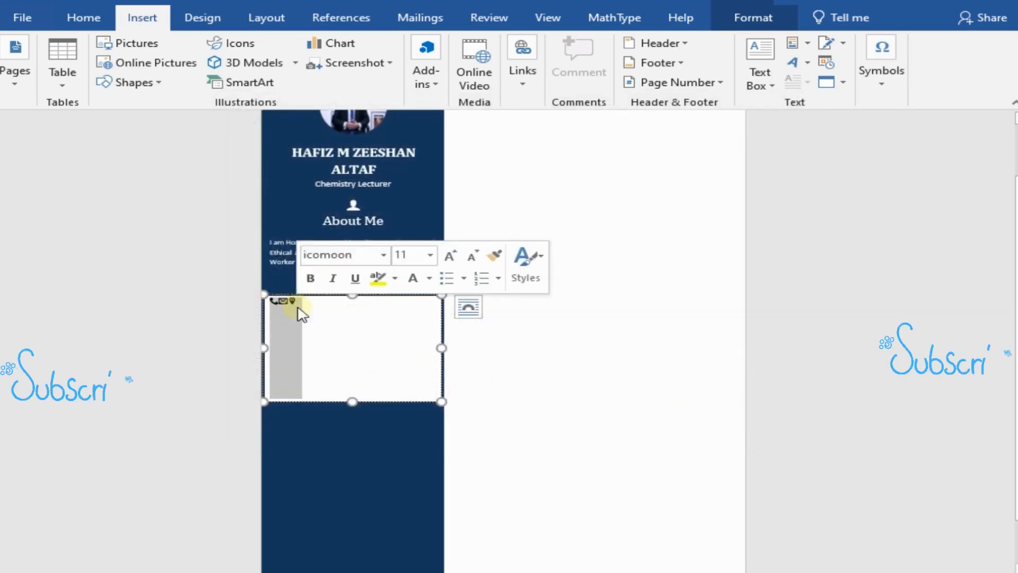
pyautogui.click(75, 15)
pyautogui.click(215, 52)
pyautogui.click(215, 52)
pyautogui.click(215, 52)
pyautogui.click(215, 52)
pyautogui.click(215, 52)
pyautogui.click(216, 52)
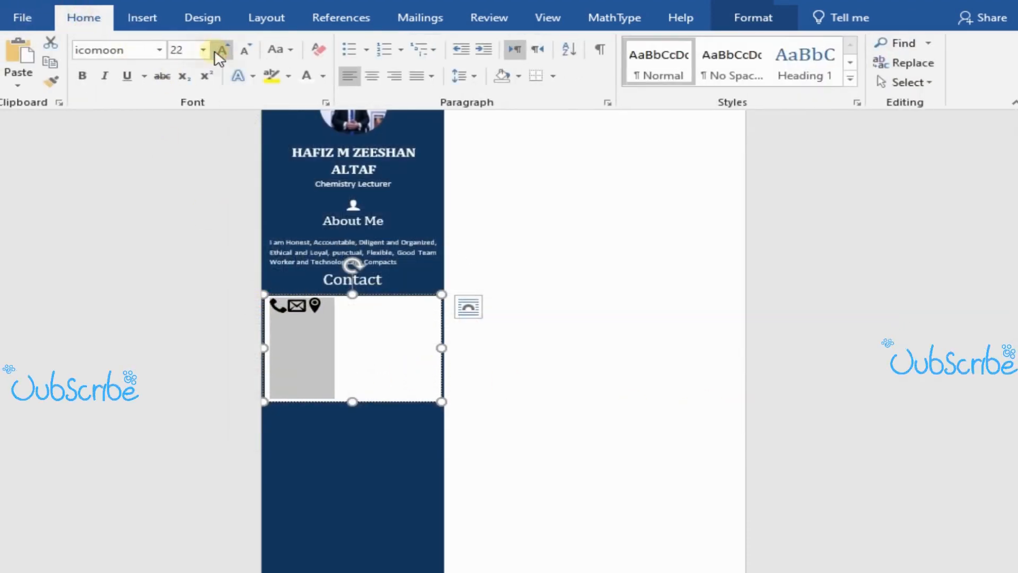
pyautogui.click(215, 52)
# Step: Put the phone, envelope and location pin symbols on separate lines
pyautogui.click(291, 313)
pyautogui.press('Return')
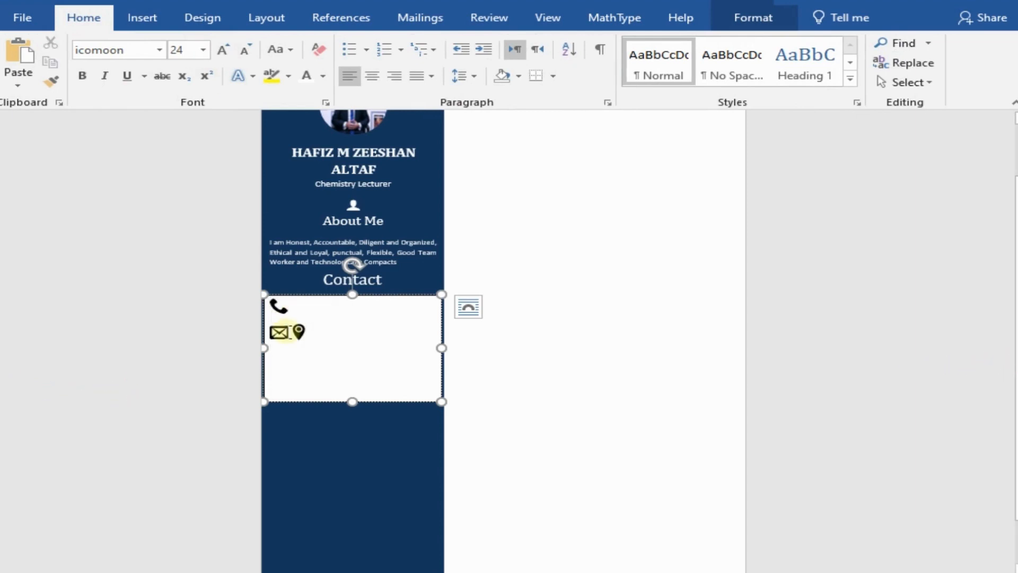
pyautogui.click(290, 332)
pyautogui.press('Return')
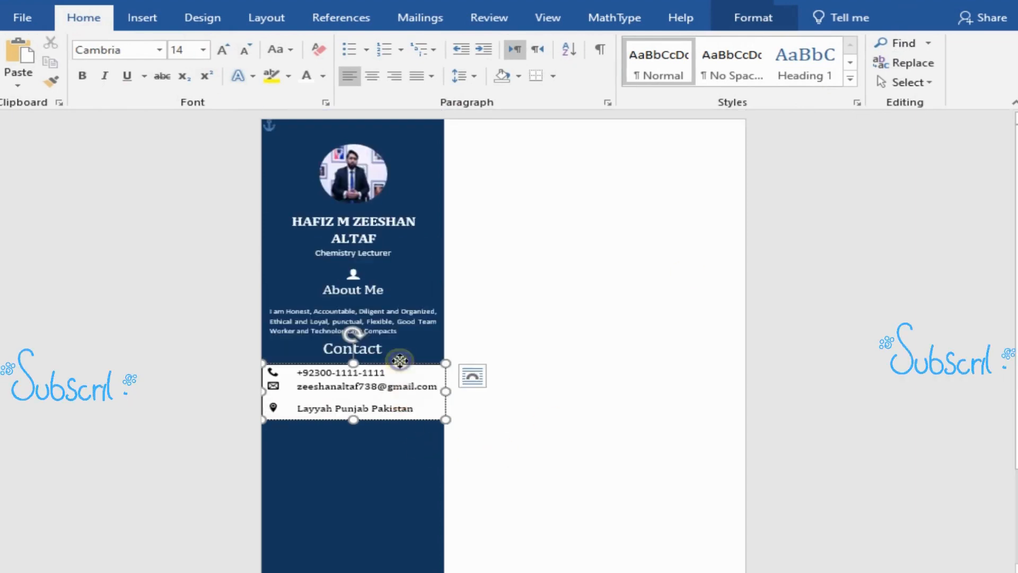
# Step: Give the contact details text box no fill and no outline
pyautogui.rightClick(399, 361)
pyautogui.click(464, 395)
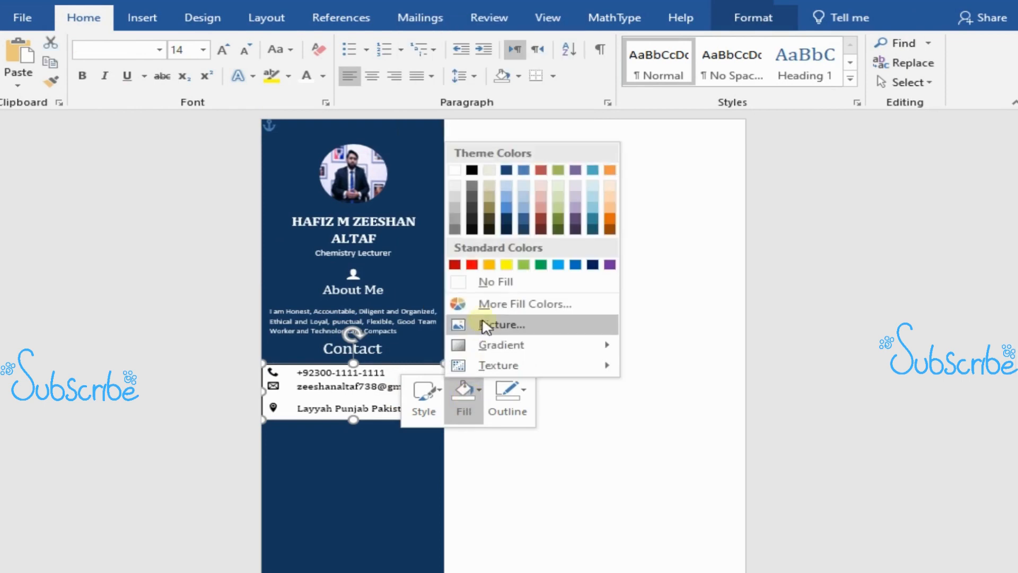
pyautogui.click(496, 282)
pyautogui.click(506, 395)
pyautogui.click(516, 301)
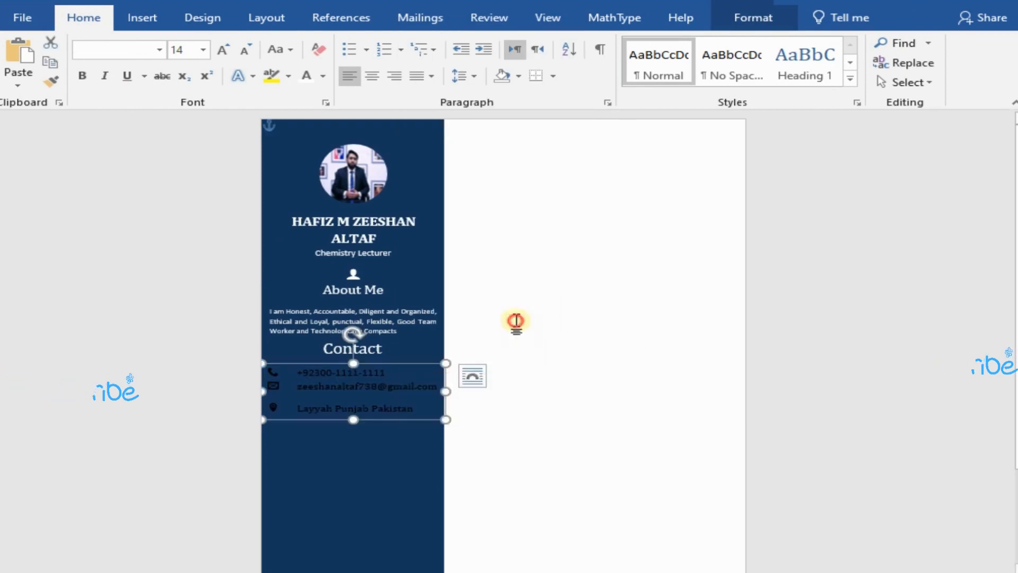
pyautogui.click(516, 321)
# Step: Change the font colour of the contact symbols and details to white
pyautogui.moveTo(272, 373); pyautogui.dragTo(413, 403)
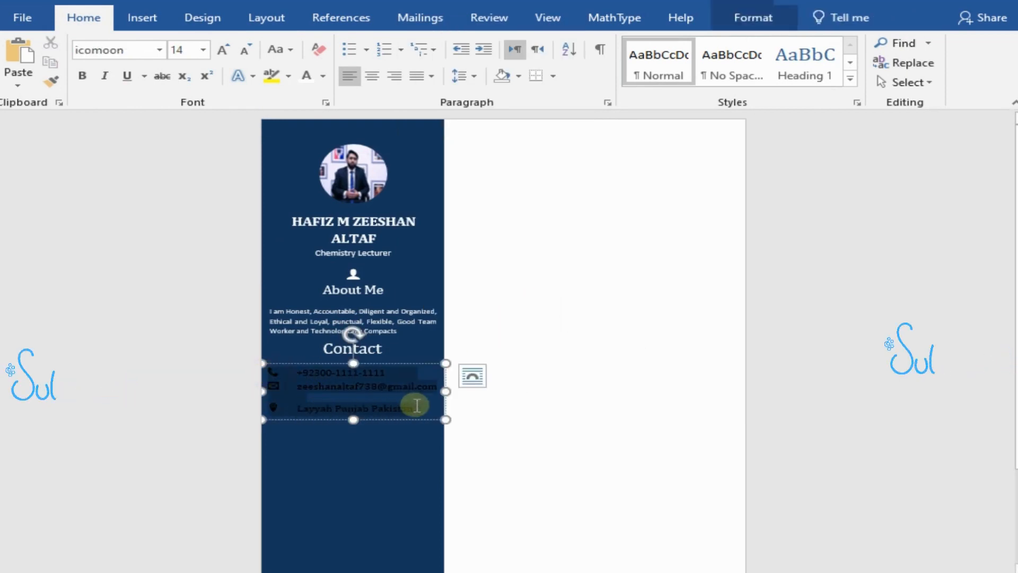
pyautogui.click(322, 76)
pyautogui.click(305, 135)
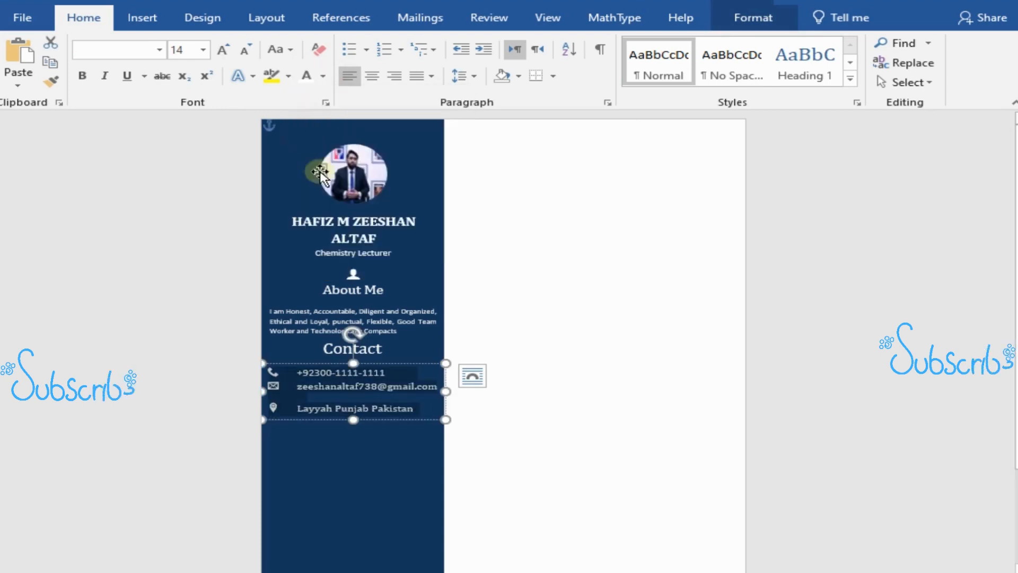
pyautogui.click(487, 451)
# Step: Place a copy of the "Contact" heading text box on the sidebar just below the location line
pyautogui.scroll(-1, 488, 450)
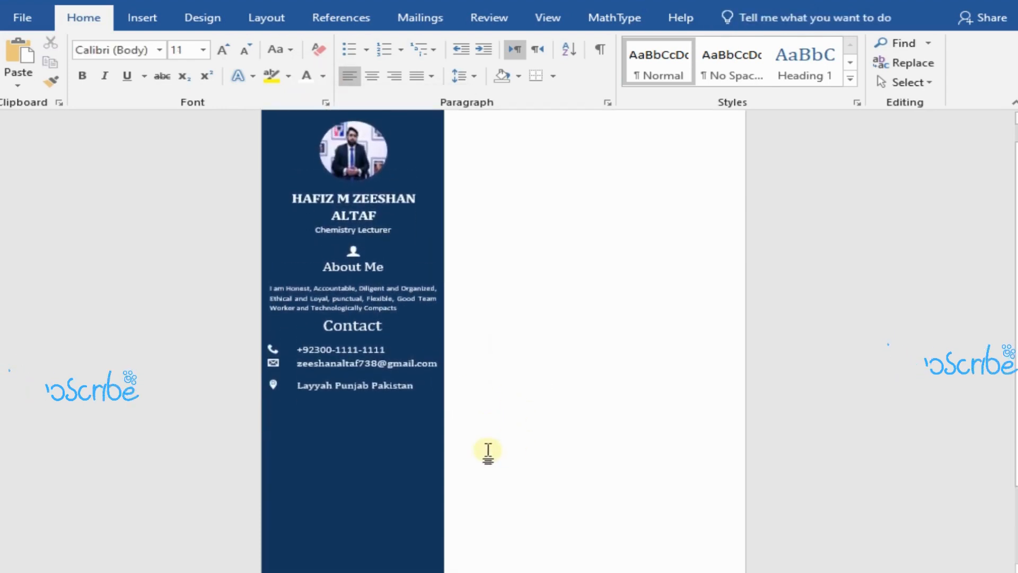
pyautogui.scroll(-1, 488, 451)
pyautogui.click(331, 313)
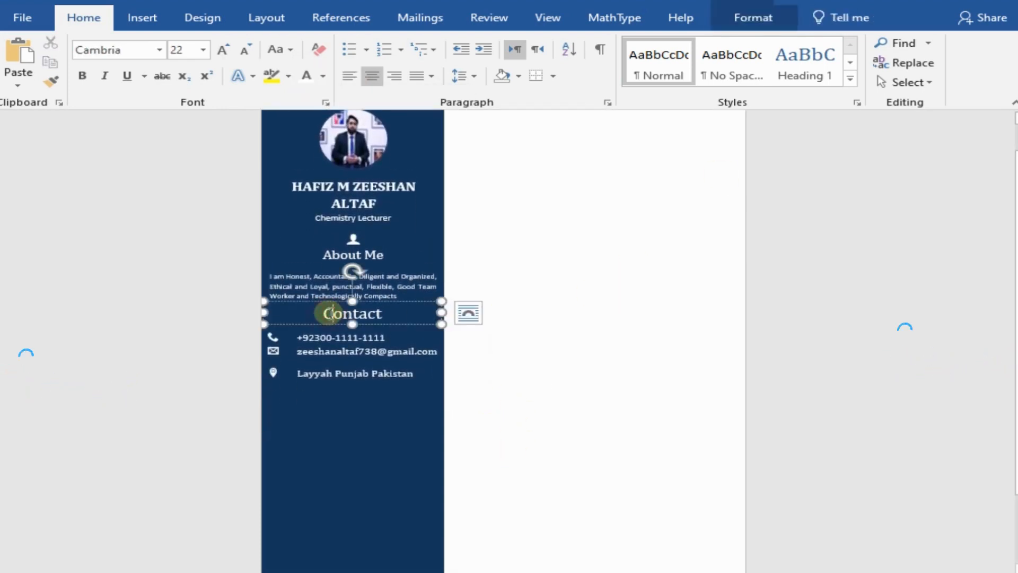
pyautogui.moveTo(324, 321); pyautogui.dragTo(335, 395)
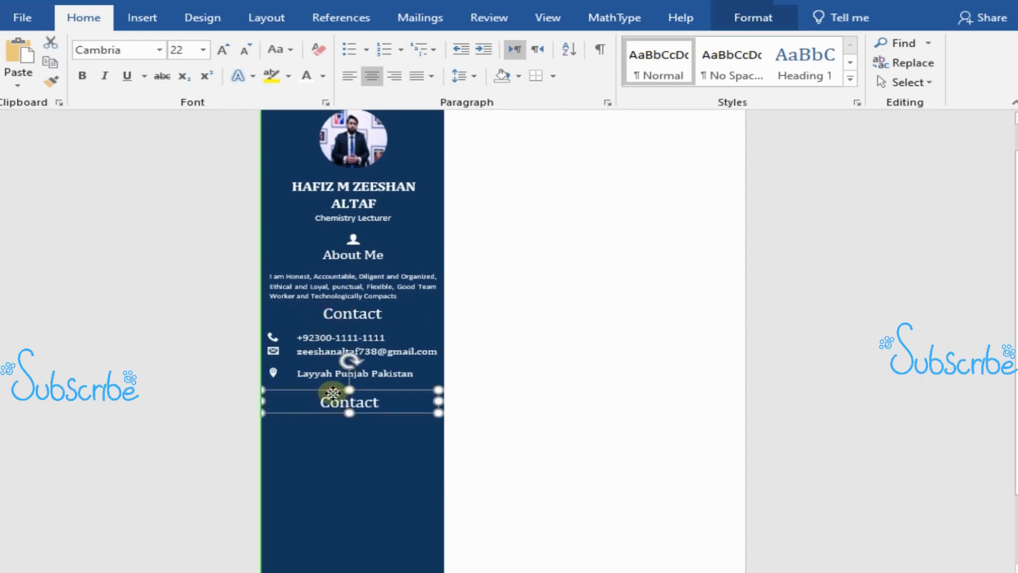
# Step: Delete the word "Contact" from the copied heading text box
pyautogui.click(381, 401)
pyautogui.press('BackSpace')
pyautogui.press('BackSpace')
pyautogui.press('BackSpace')
pyautogui.press('BackSpace')
pyautogui.press('BackSpace')
pyautogui.press('BackSpace')
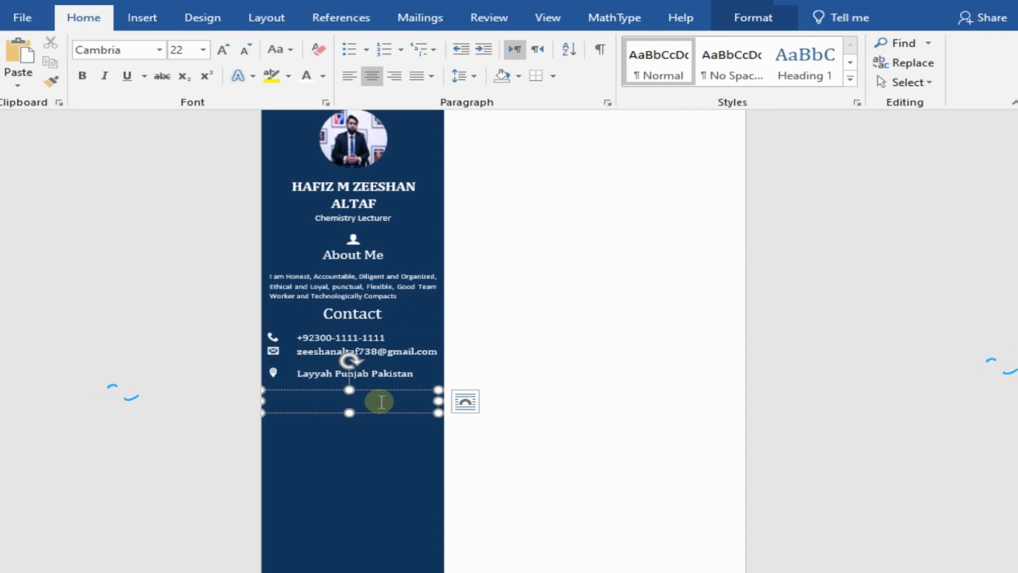
# Step: Enter "Professional Skills" in the empty heading box below the location line and underline the "Contact" and "Professional Skills" headings
pyautogui.write('Professional Skills')
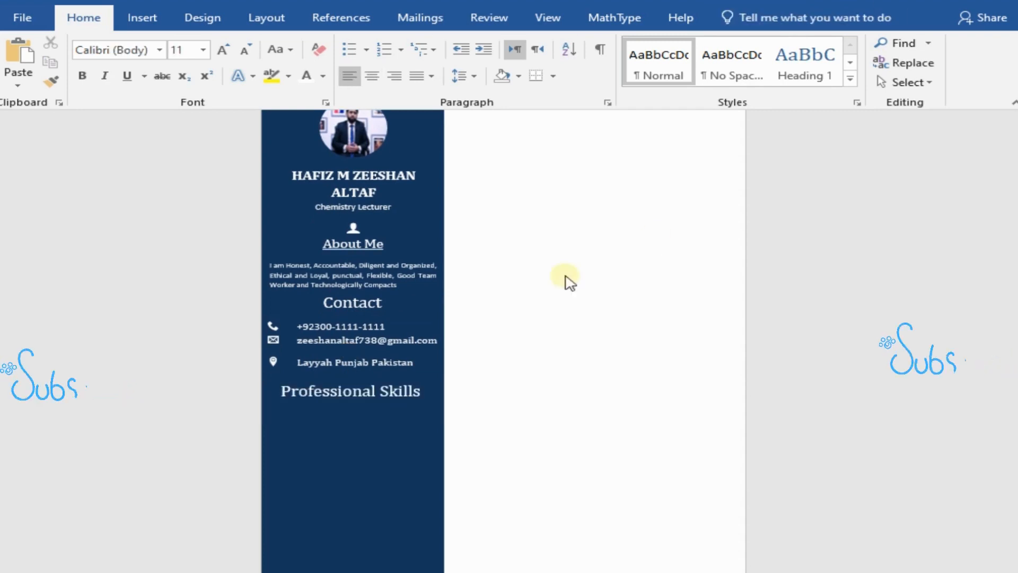
pyautogui.doubleClick(386, 298)
pyautogui.click(126, 83)
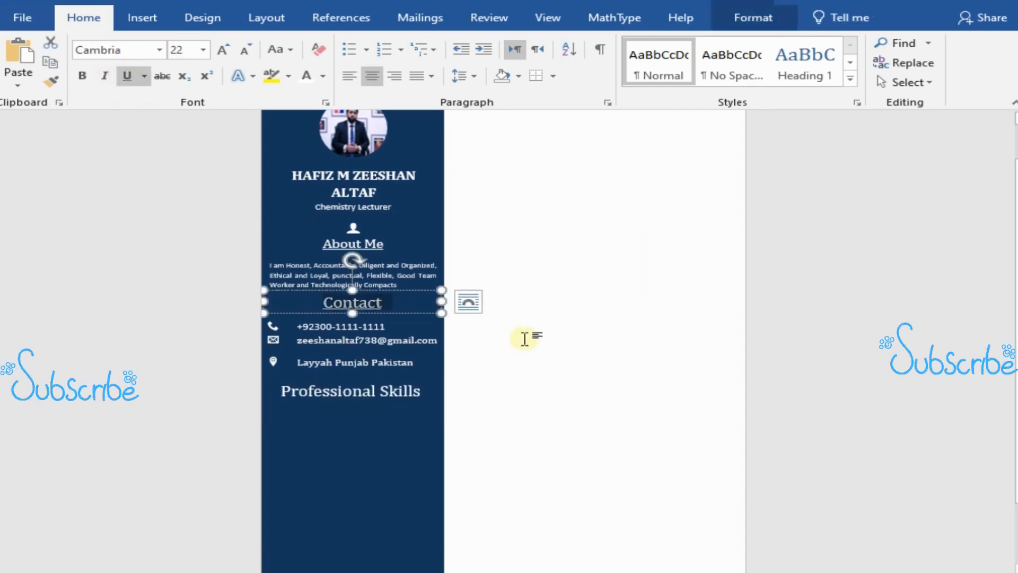
pyautogui.click(523, 336)
pyautogui.scroll(-1, 530, 339)
pyautogui.click(281, 368)
pyautogui.moveTo(281, 367); pyautogui.dragTo(416, 367)
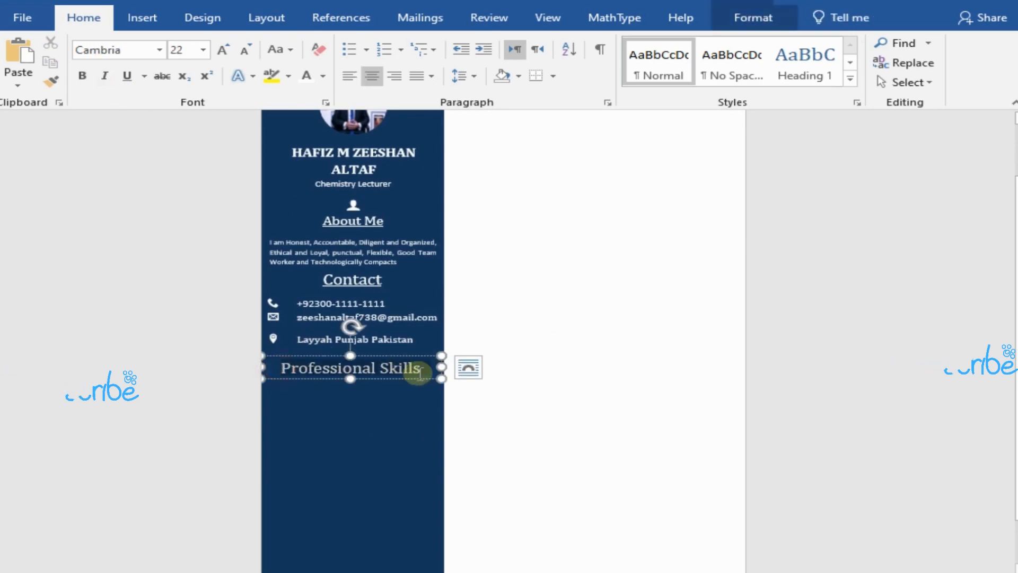
pyautogui.click(127, 75)
pyautogui.click(603, 339)
pyautogui.scroll(1, 510, 427)
pyautogui.scroll(-2, 510, 428)
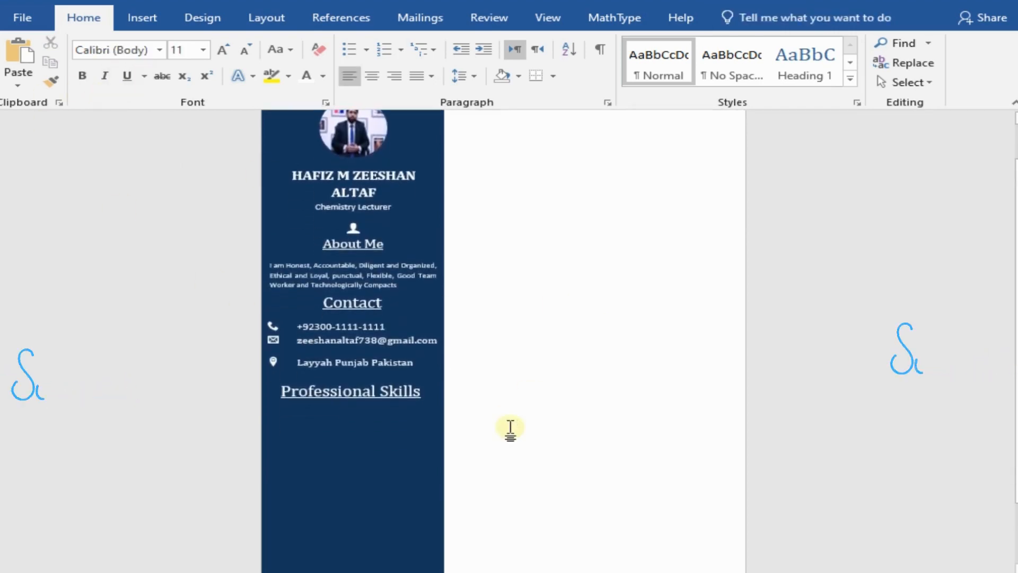
pyautogui.scroll(2, 510, 427)
pyautogui.scroll(-2, 510, 427)
pyautogui.scroll(2, 510, 427)
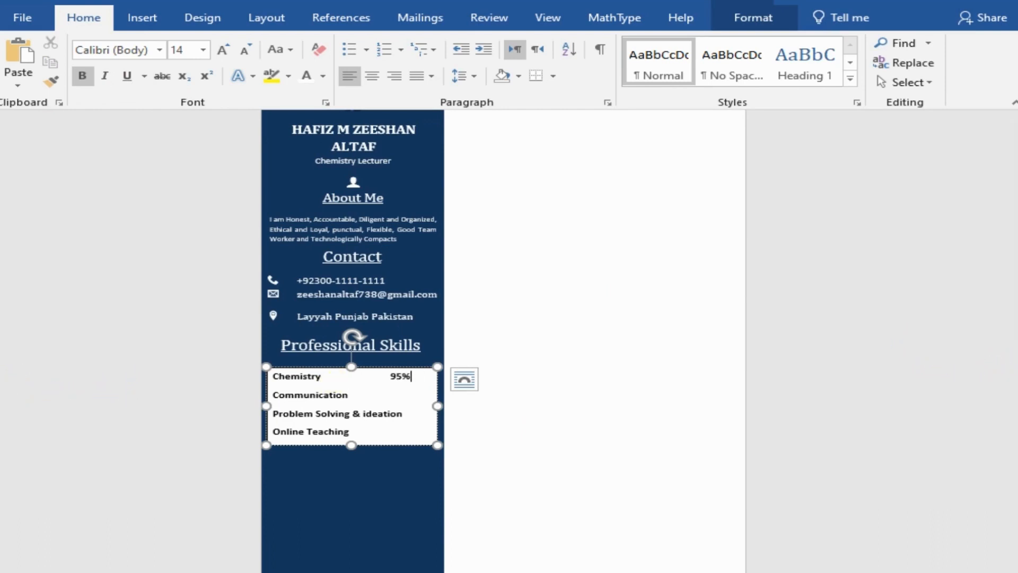
# Step: Add tab-spaced percentages to the skills list: 85% for Communication, 90% for Problem Solving & ideation and 80% for Online Teaching
pyautogui.click(361, 393)
pyautogui.press('Tab')
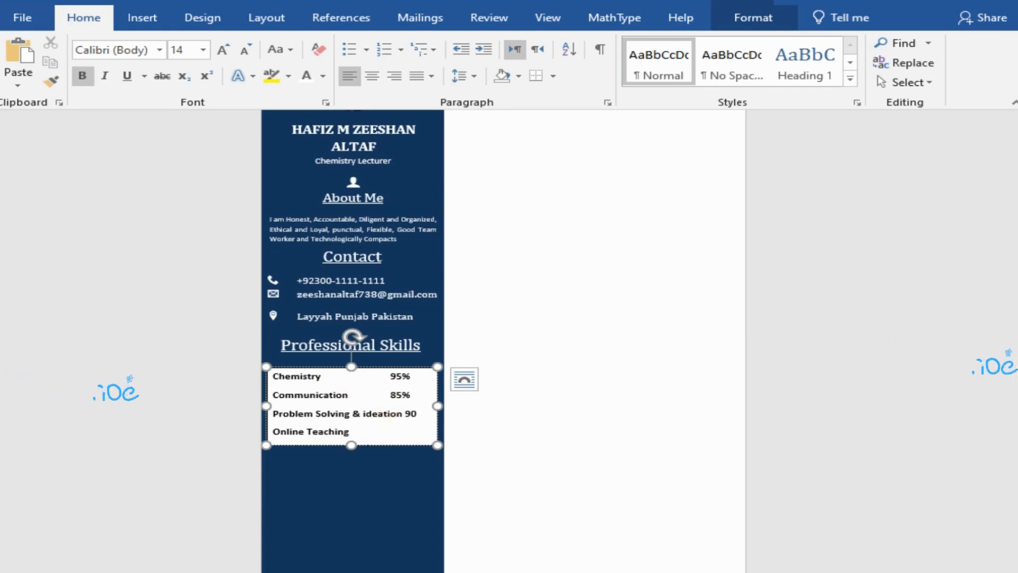
pyautogui.click(370, 430)
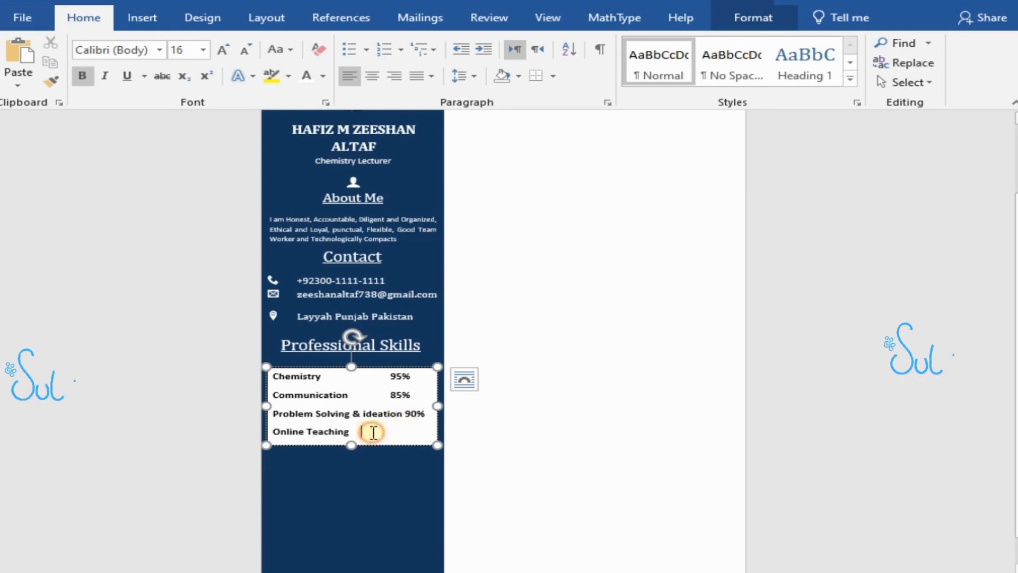
pyautogui.press('Tab')
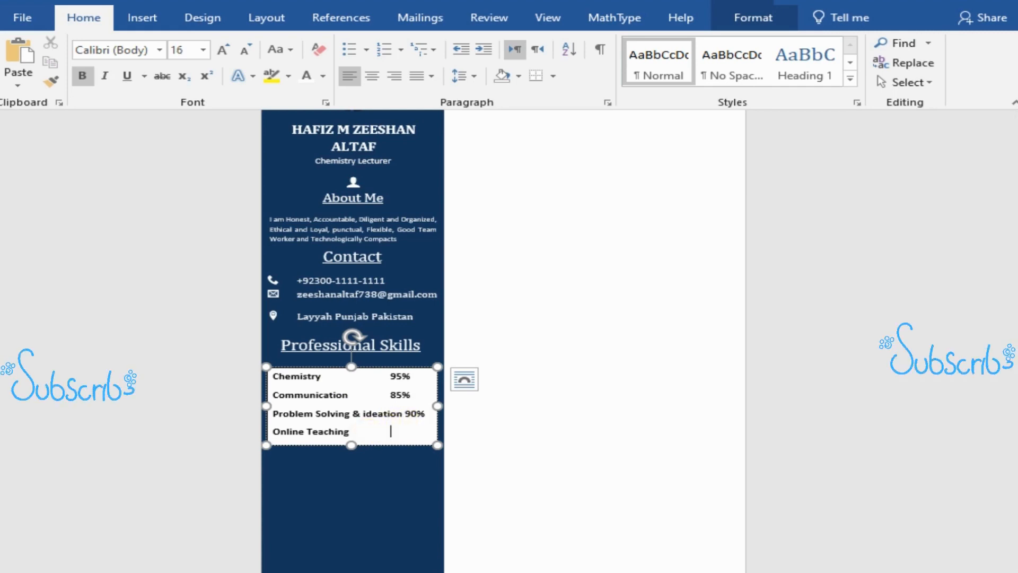
pyautogui.write('80')
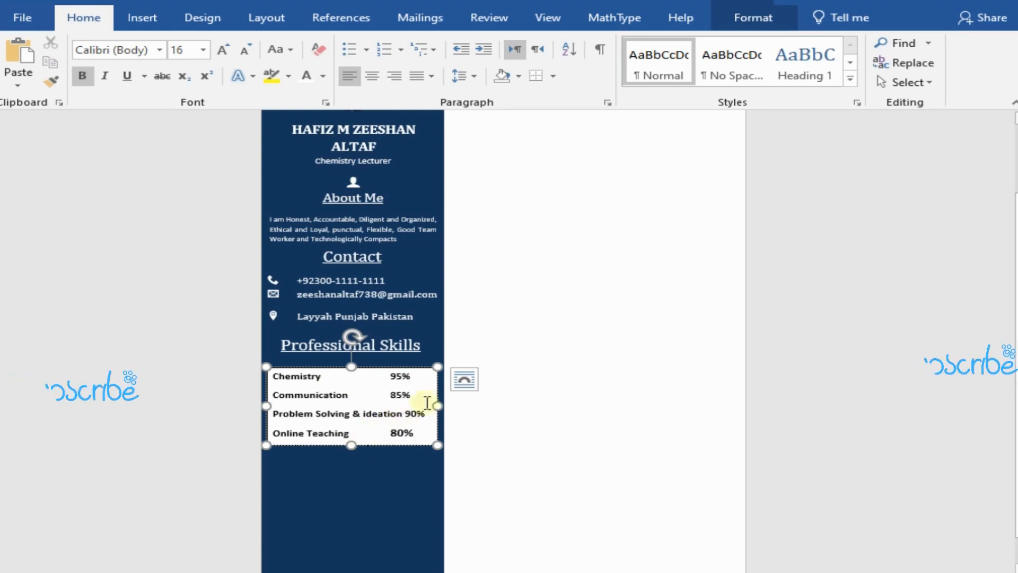
# Step: Widen the skills text box so its right side reaches the sidebar's right edge
pyautogui.moveTo(432, 407); pyautogui.dragTo(443, 408)
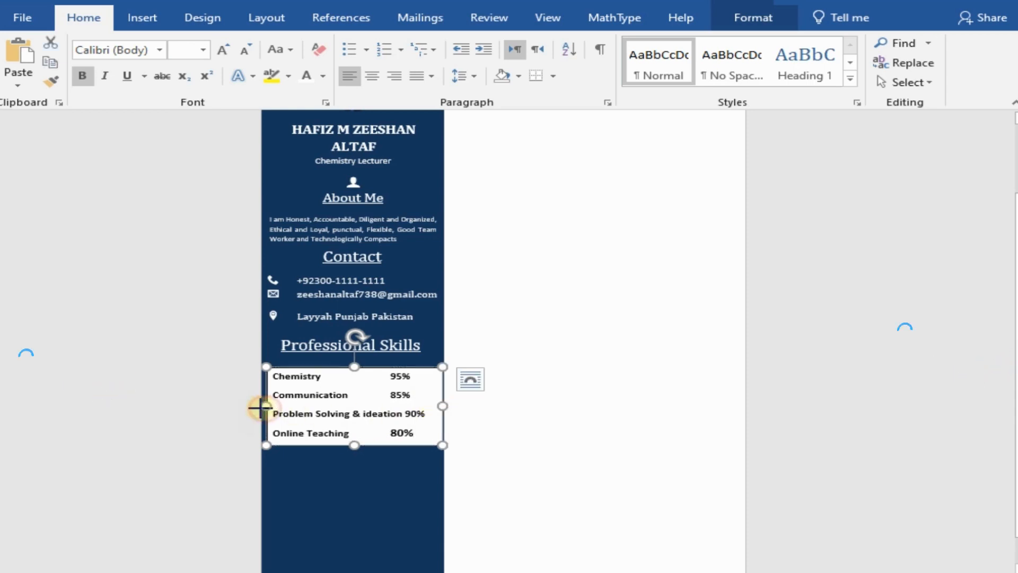